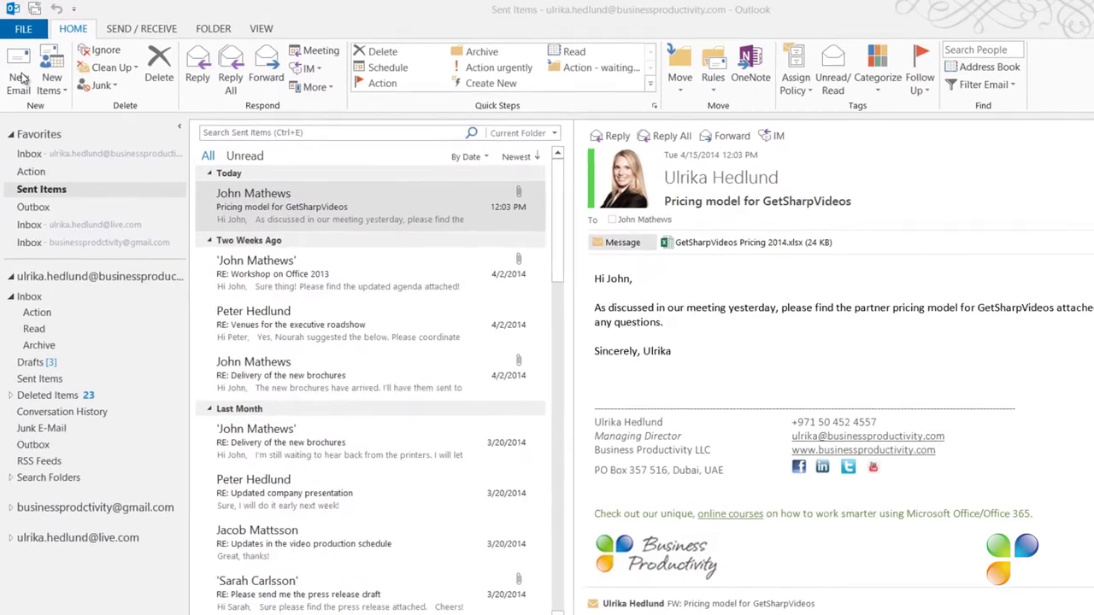
- Create a new signature named Business with placeholder text, then switch to the Word signature document
click(20, 82)
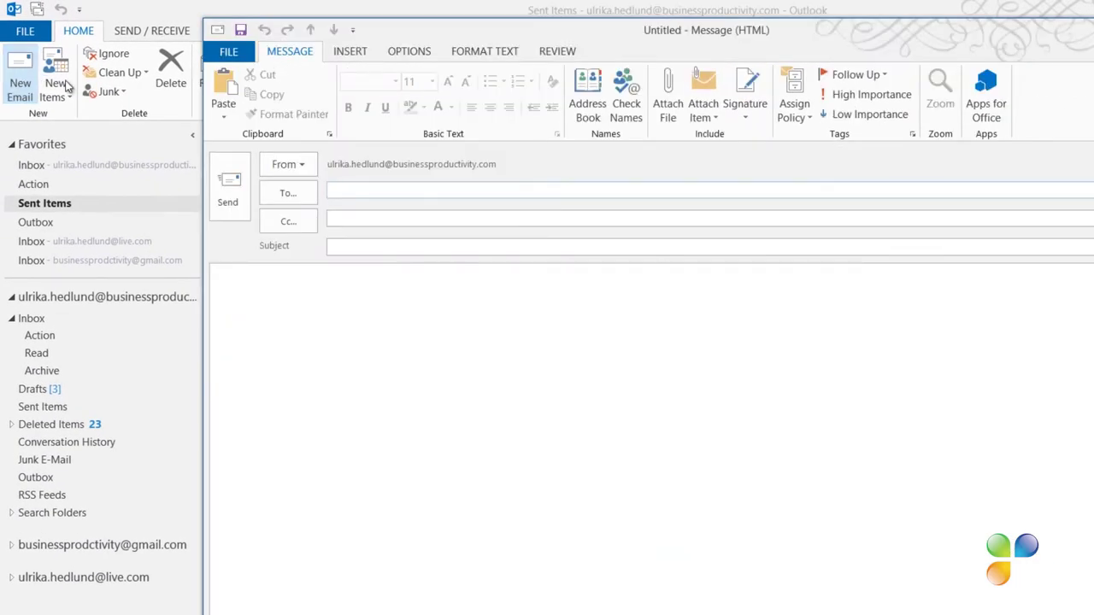
click(749, 118)
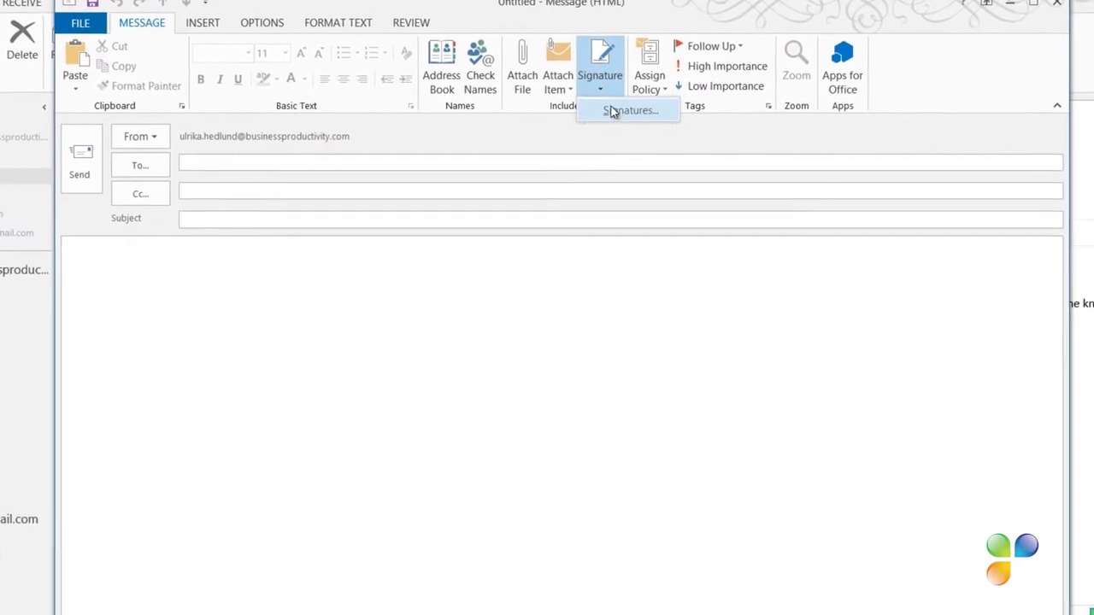
click(671, 122)
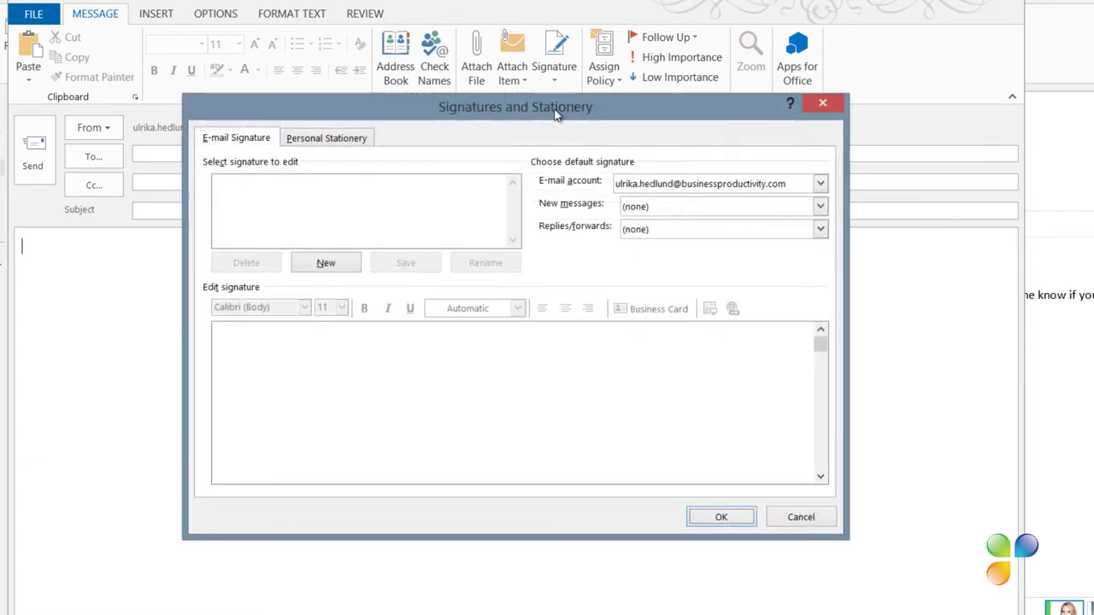
click(341, 267)
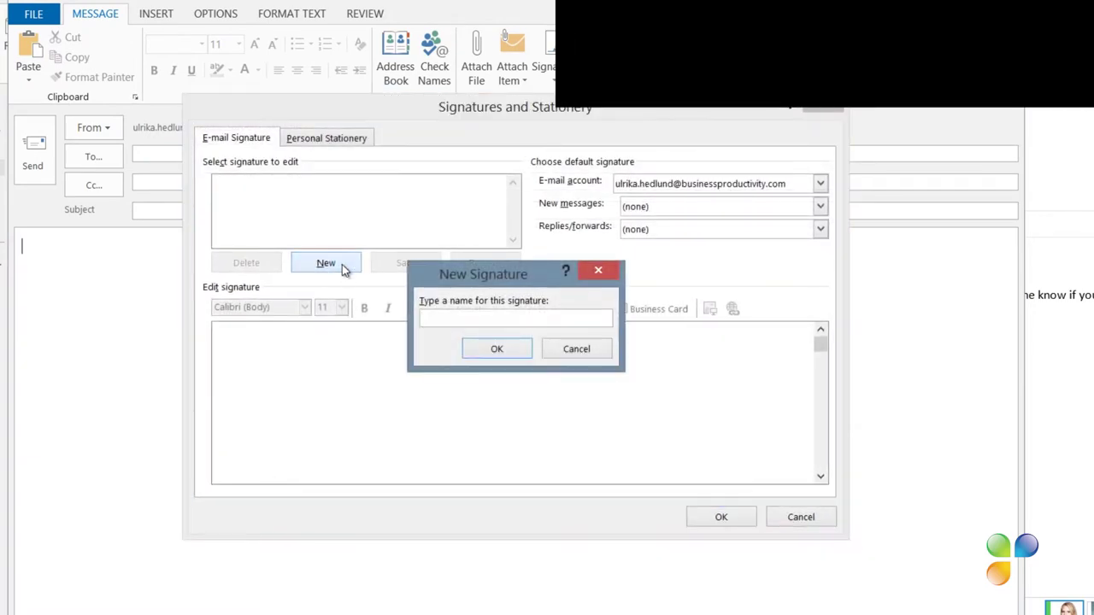
text(Business)
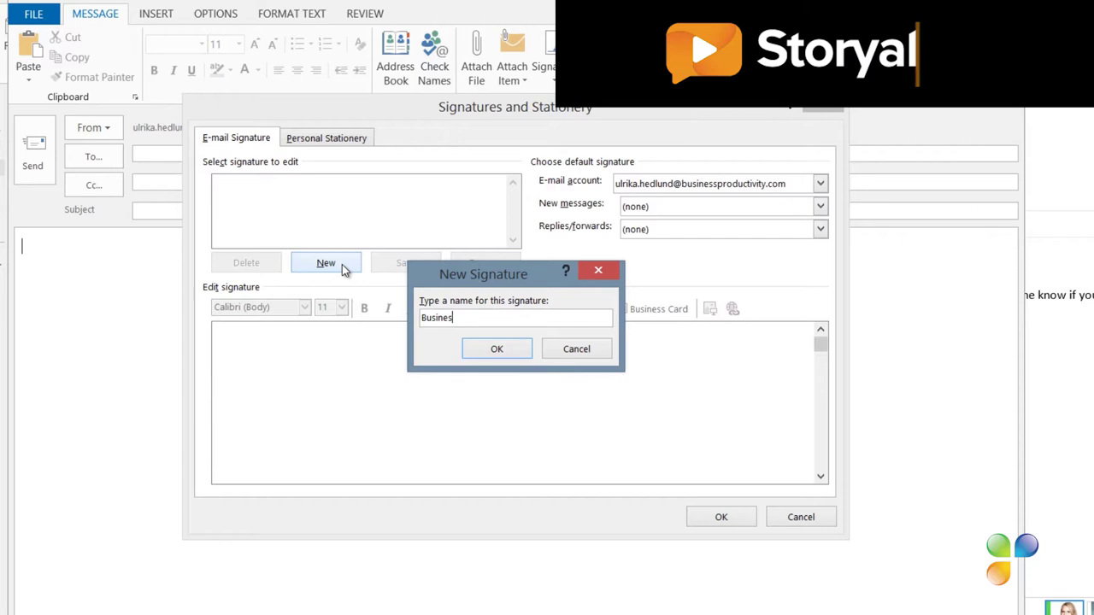
click(468, 348)
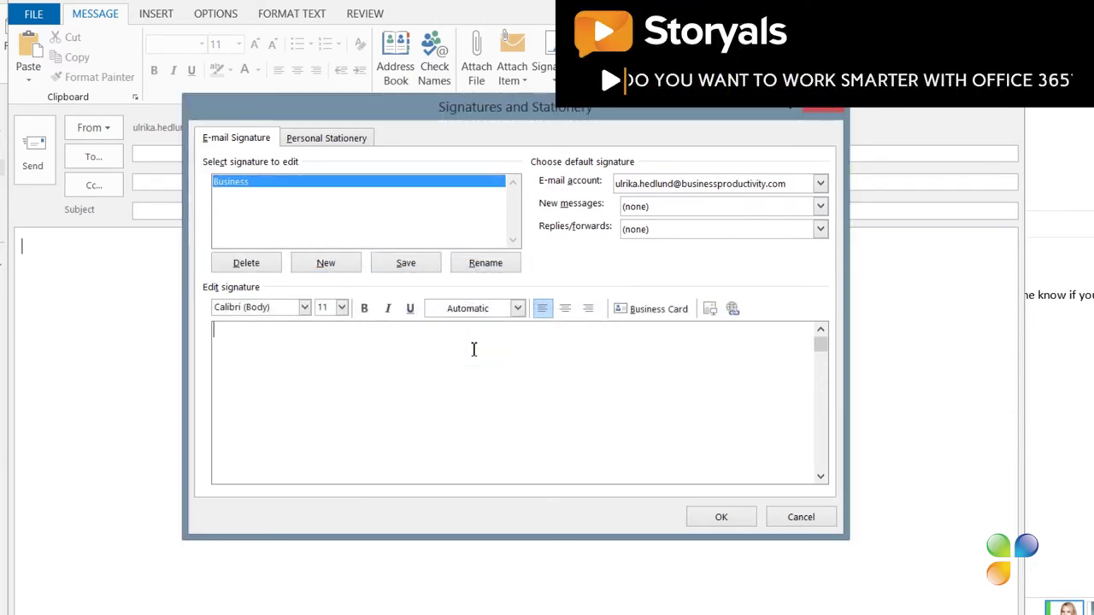
text(Ulrika)
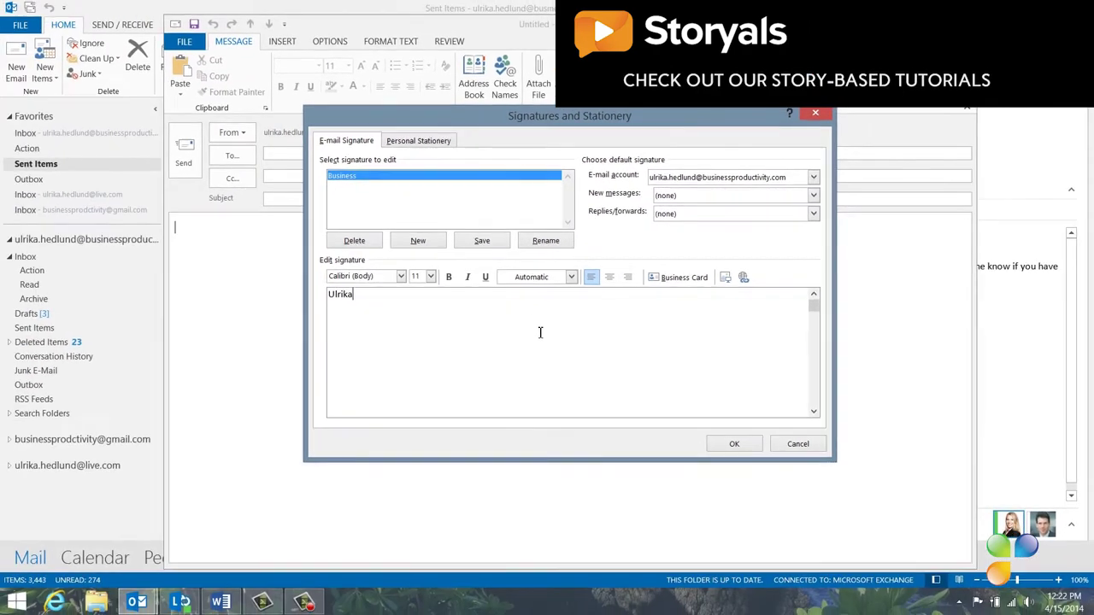
click(221, 601)
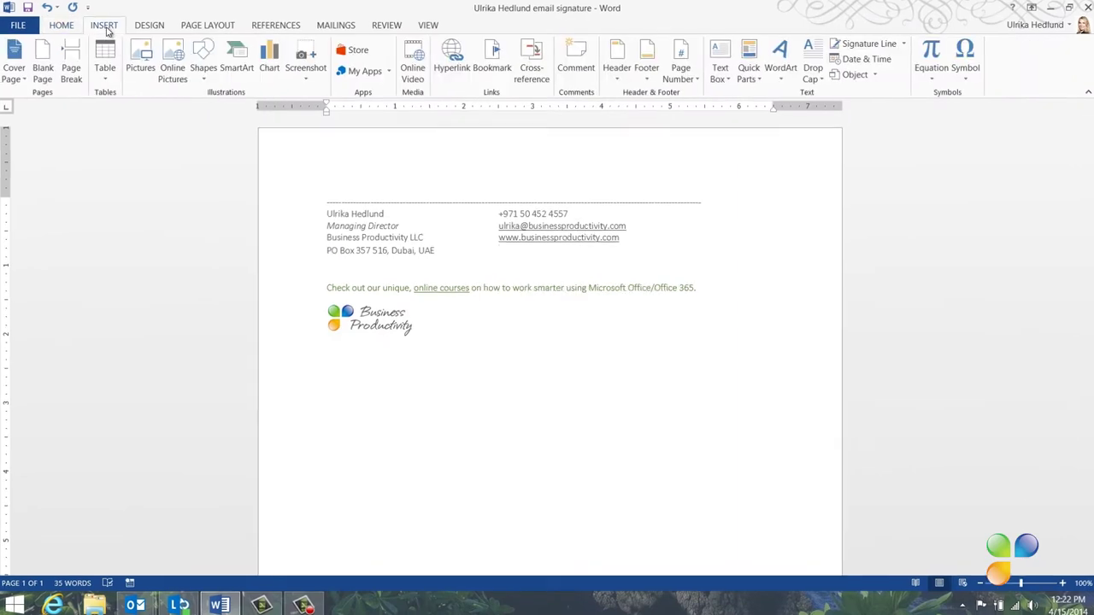
- Insert a square Facebook logo found through an online Bing search for 'facebook logo'
click(171, 69)
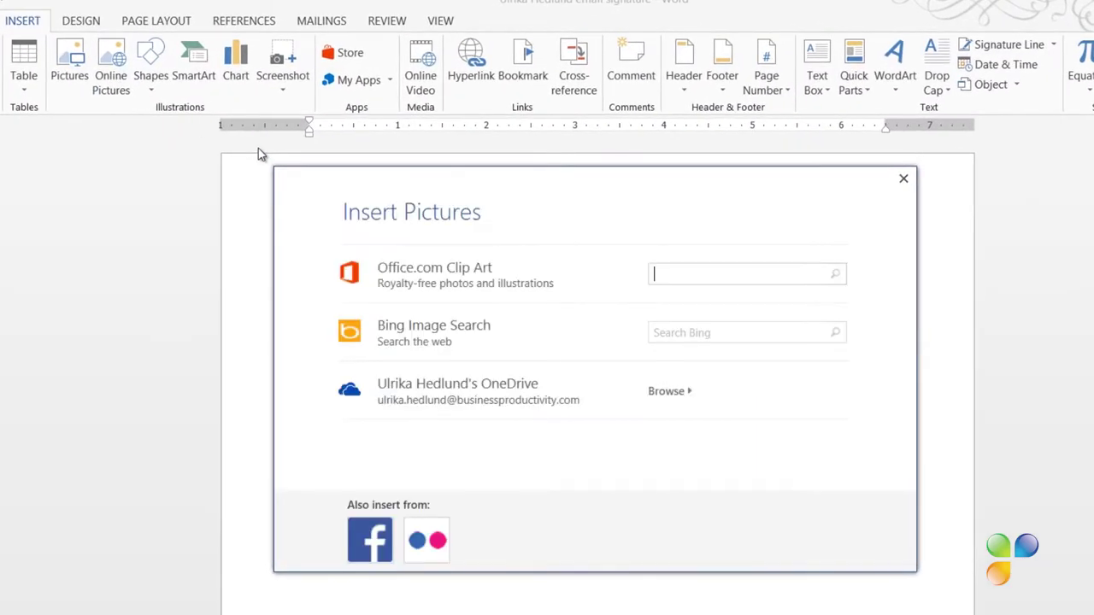
click(676, 340)
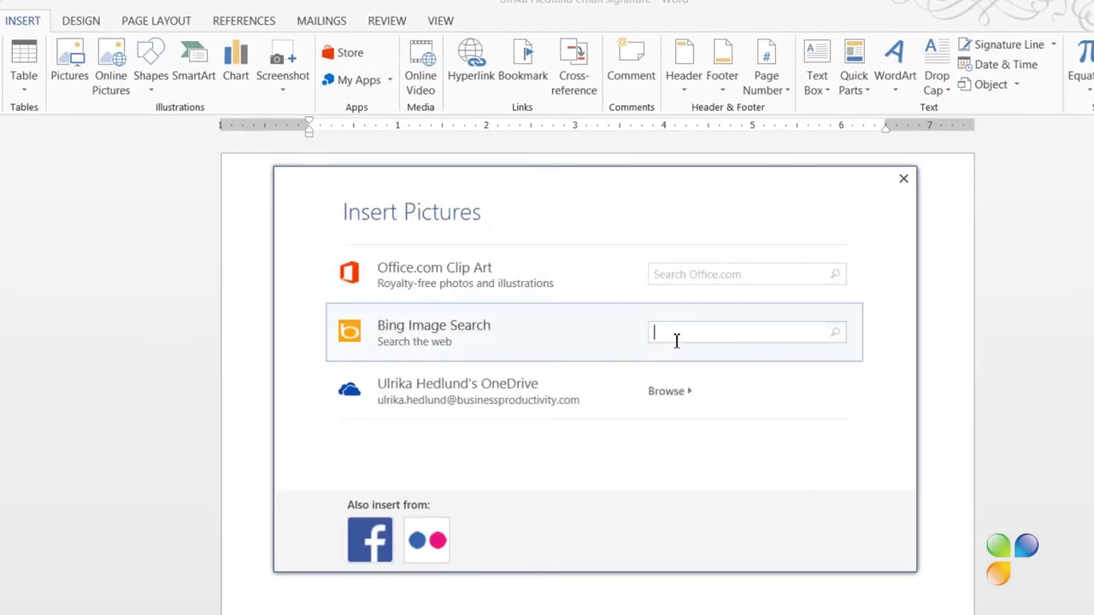
text(facebook logo)
key(Return)
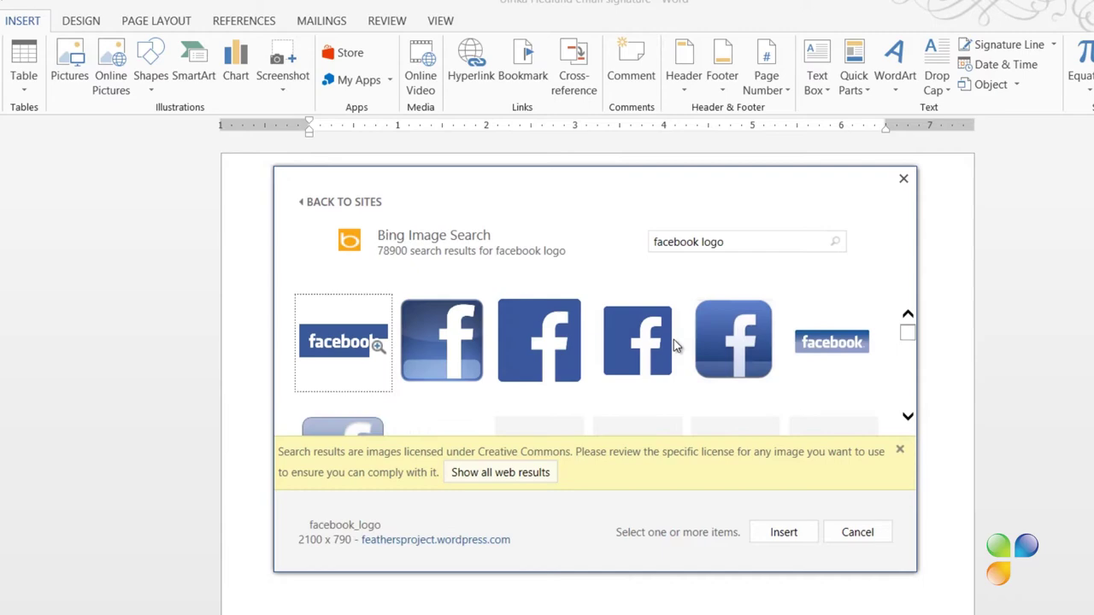
click(458, 359)
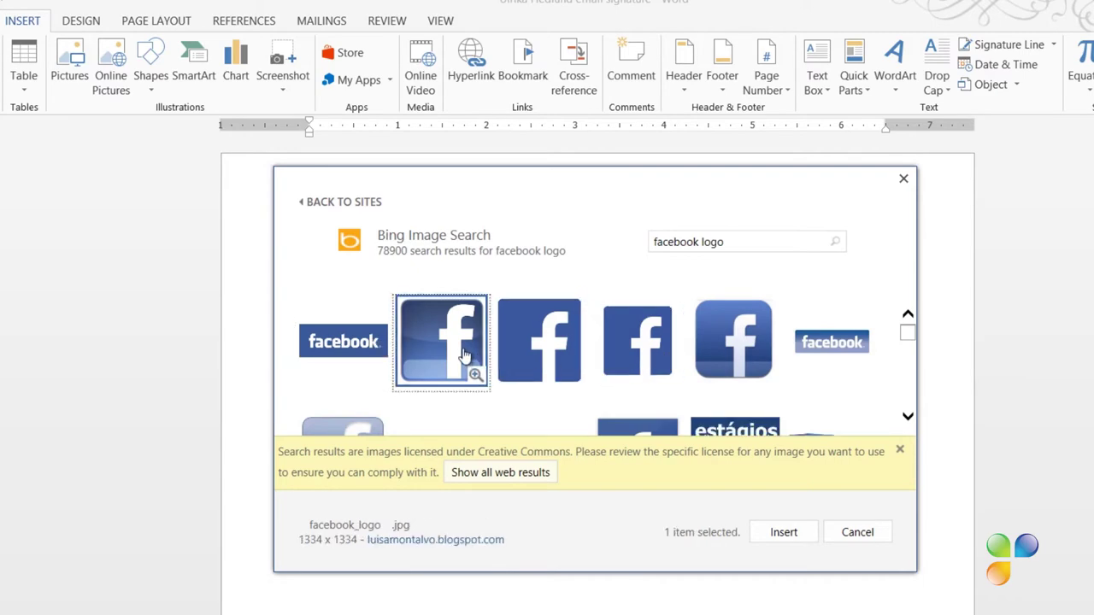
click(782, 533)
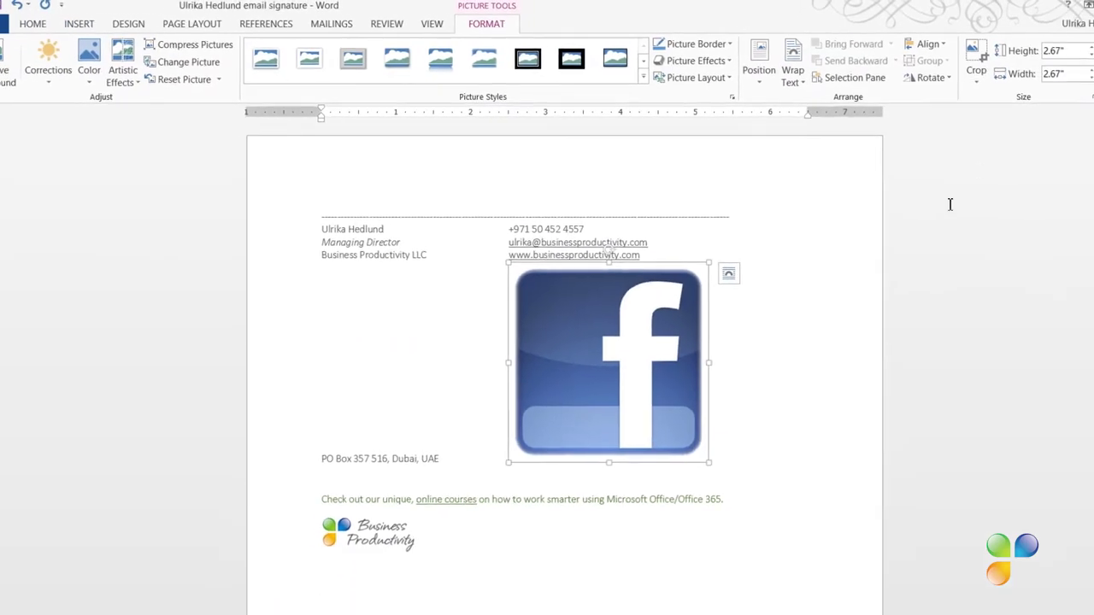
- Shrink the logo to 0.2 inch, hyperlink it to the Facebook page, and delete the leftover placeholder icon
click(1093, 77)
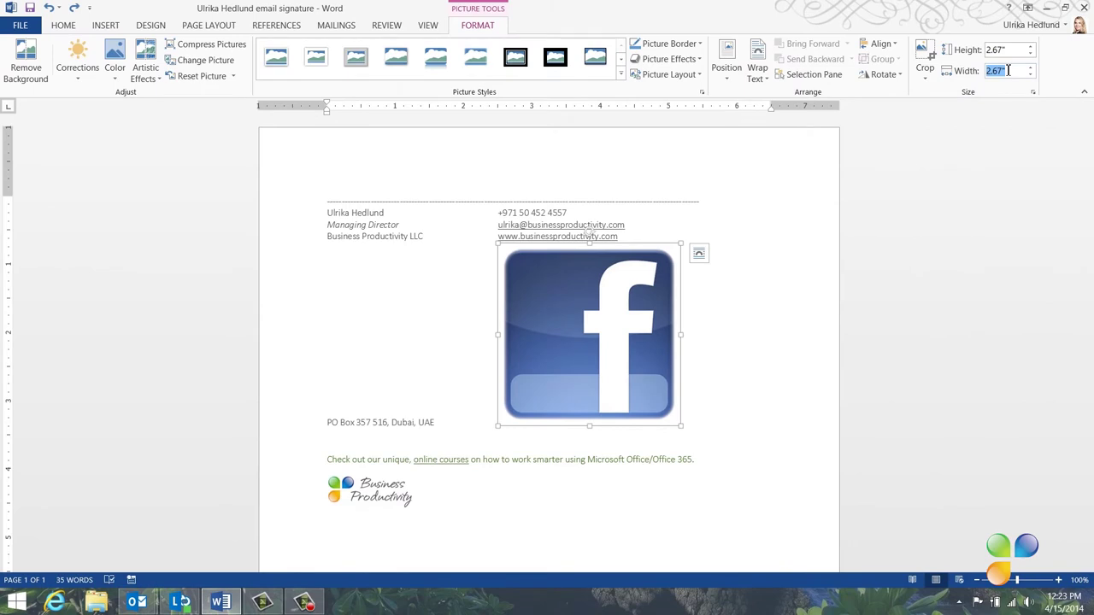
text(0.2)
key(Return)
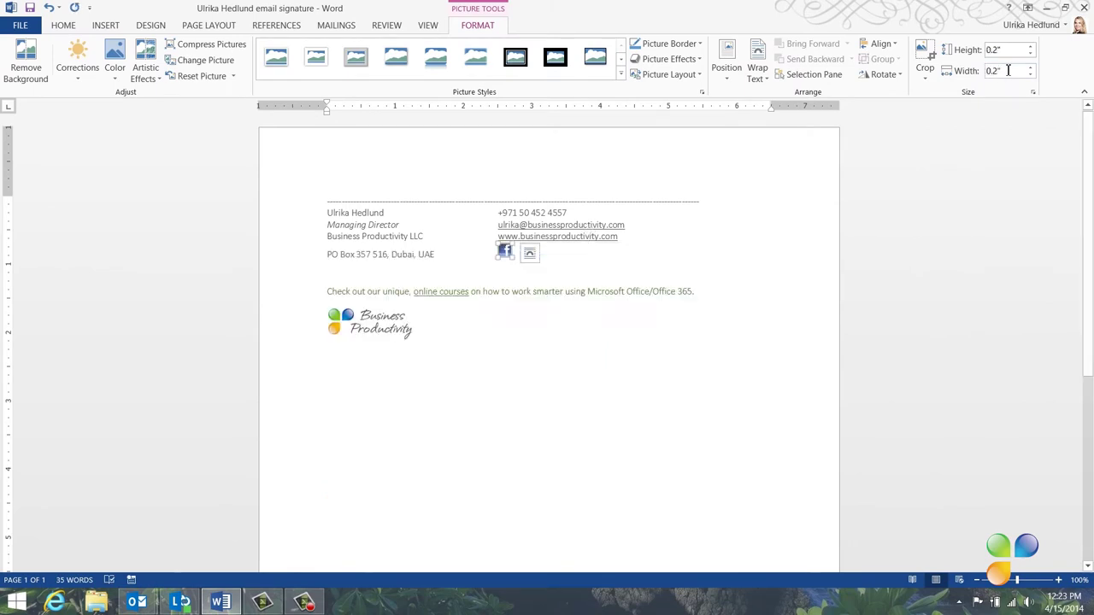
right_click(531, 255)
click(552, 432)
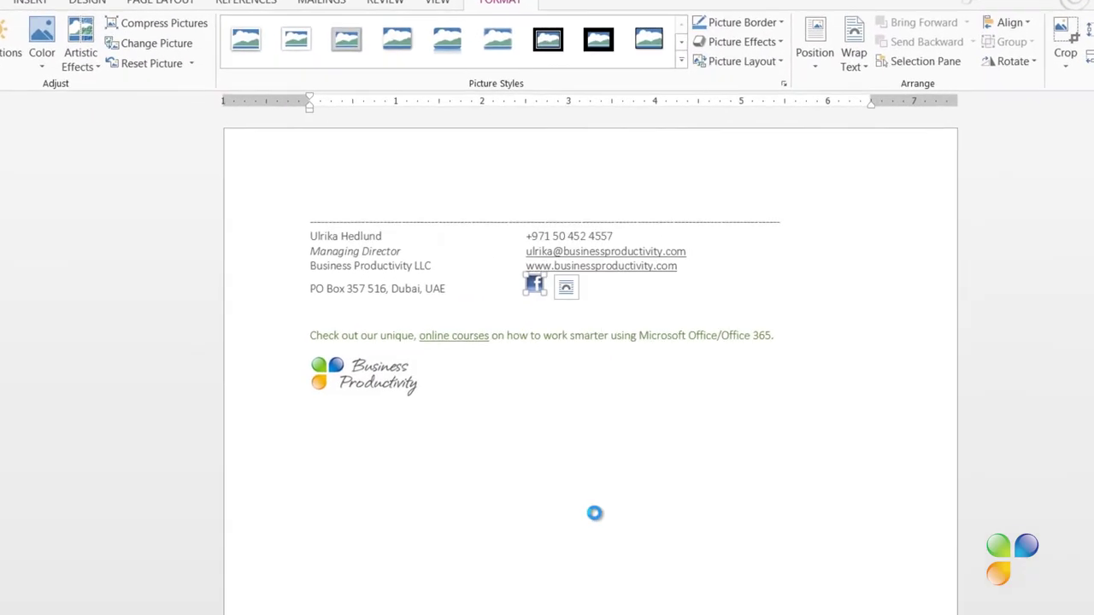
text(http://www.facebook.com/businessproductivity)
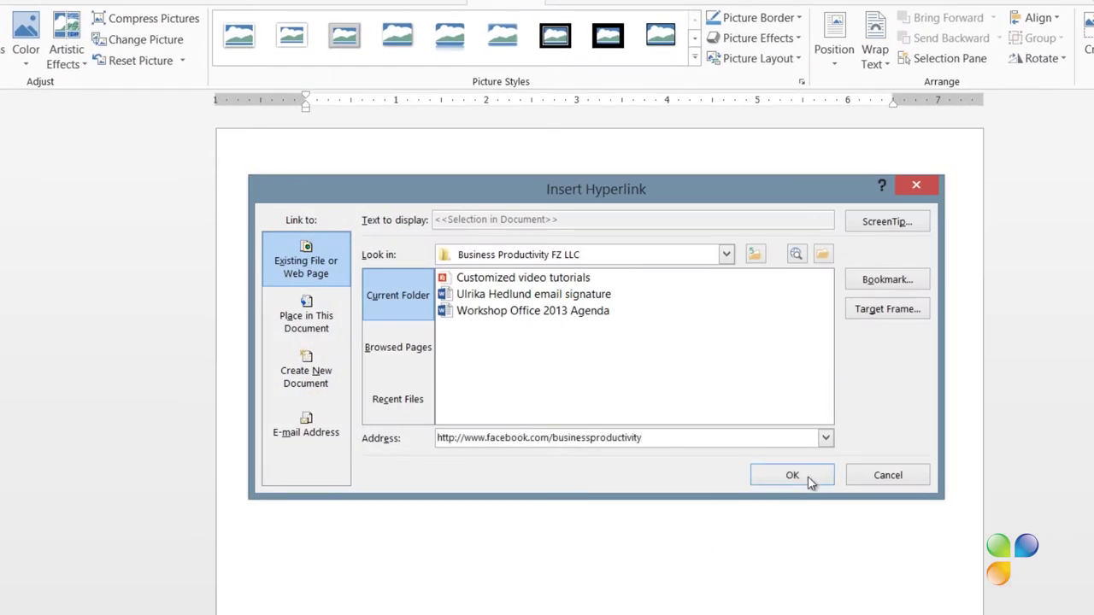
click(808, 480)
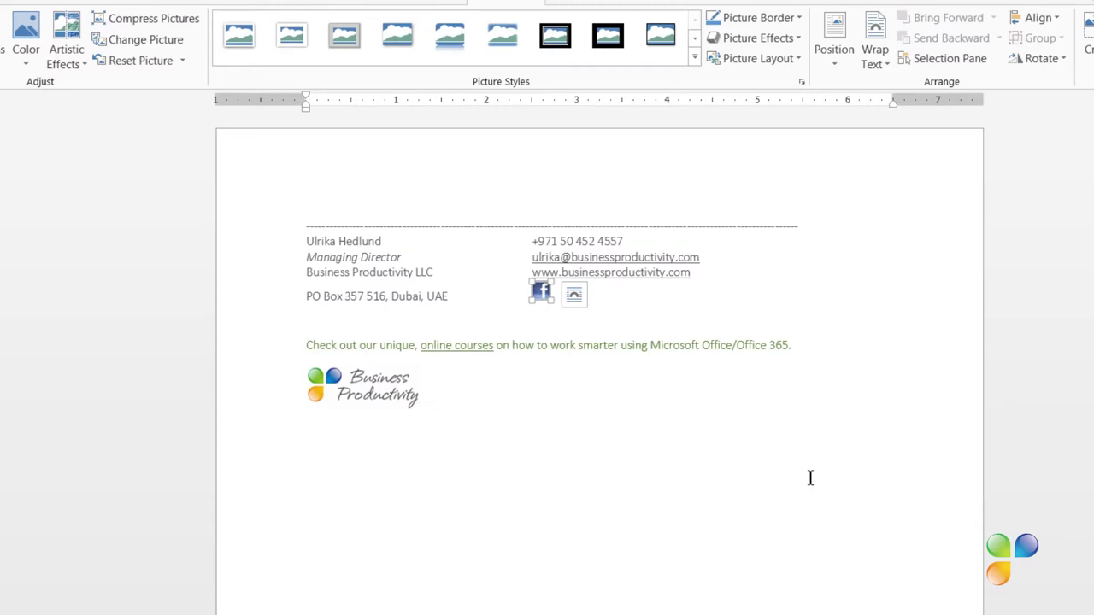
click(634, 298)
key(BackSpace)
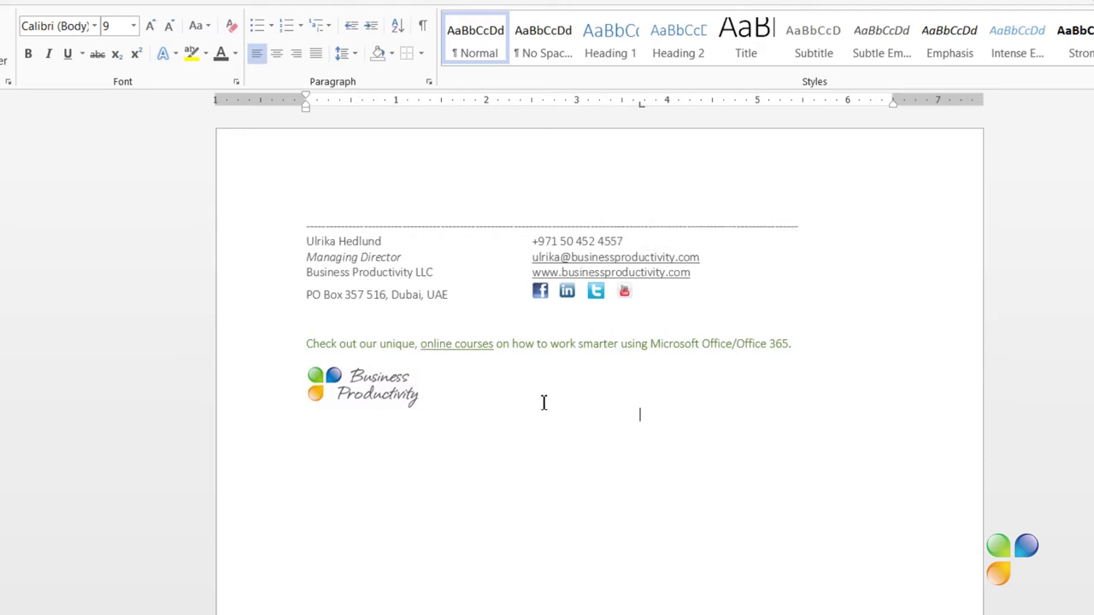
- Copy the Word signature block and paste it over the placeholder in Business, keeping source formatting
mouse_move(542, 403)
mouse_down()
mouse_move(314, 252)
mouse_move(299, 227)
mouse_up()
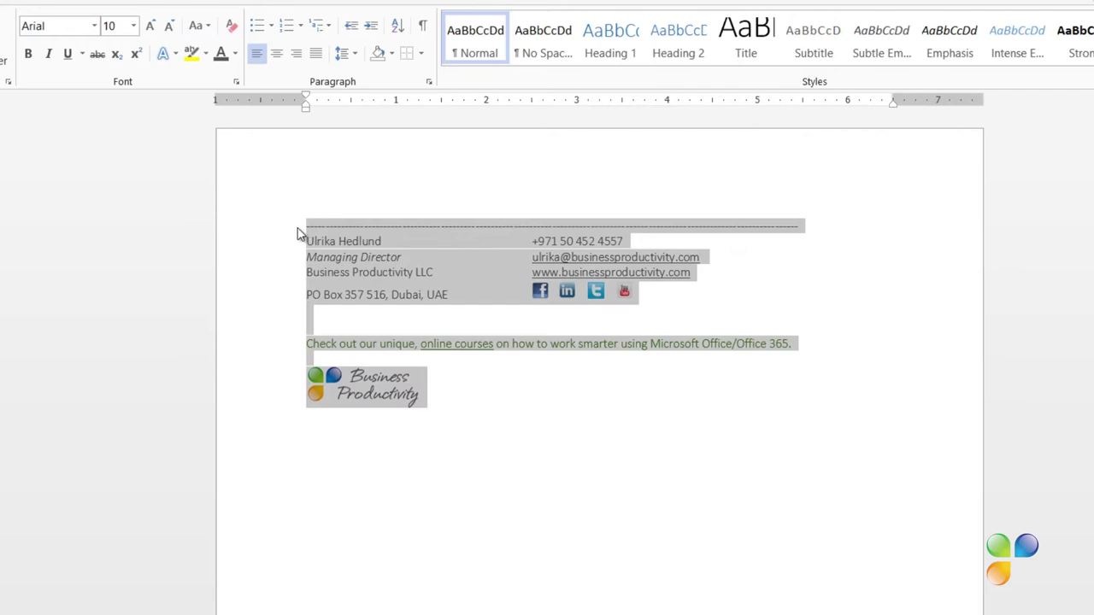
right_click(390, 260)
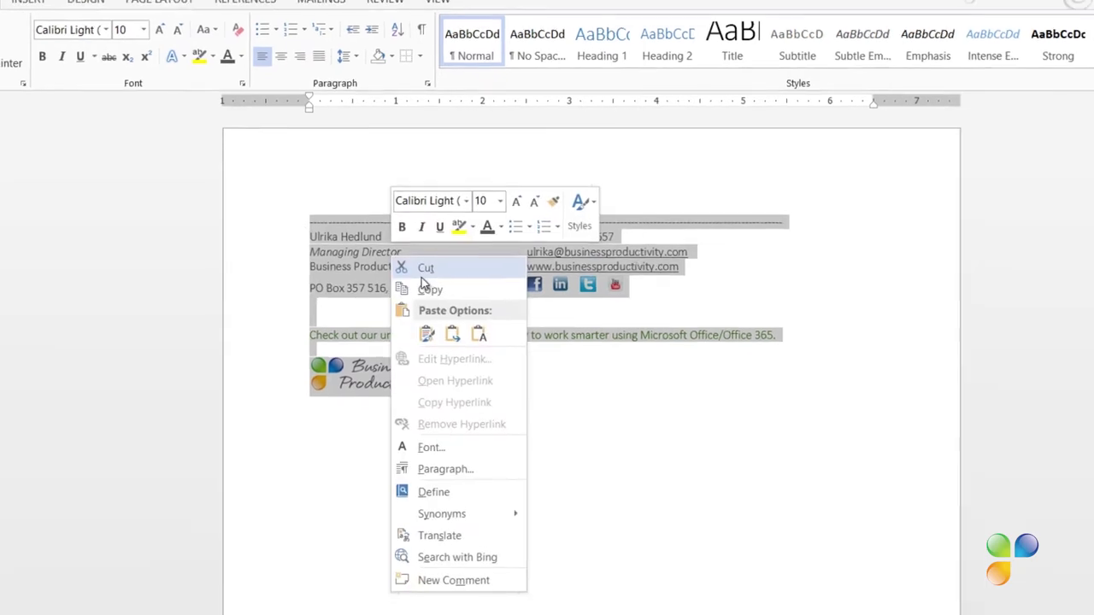
click(429, 289)
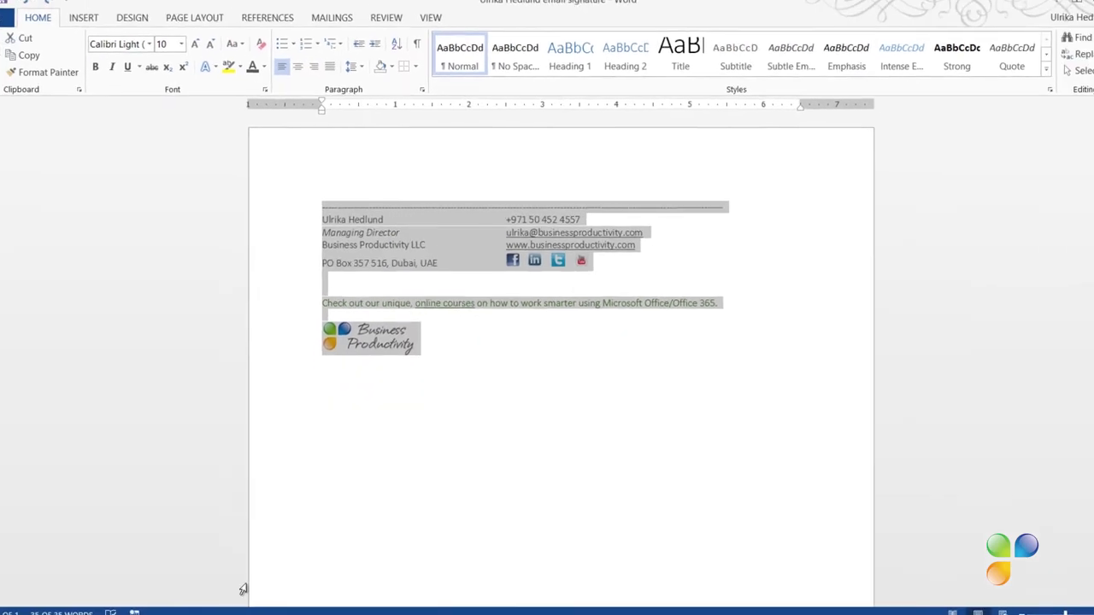
mouse_move(161, 590)
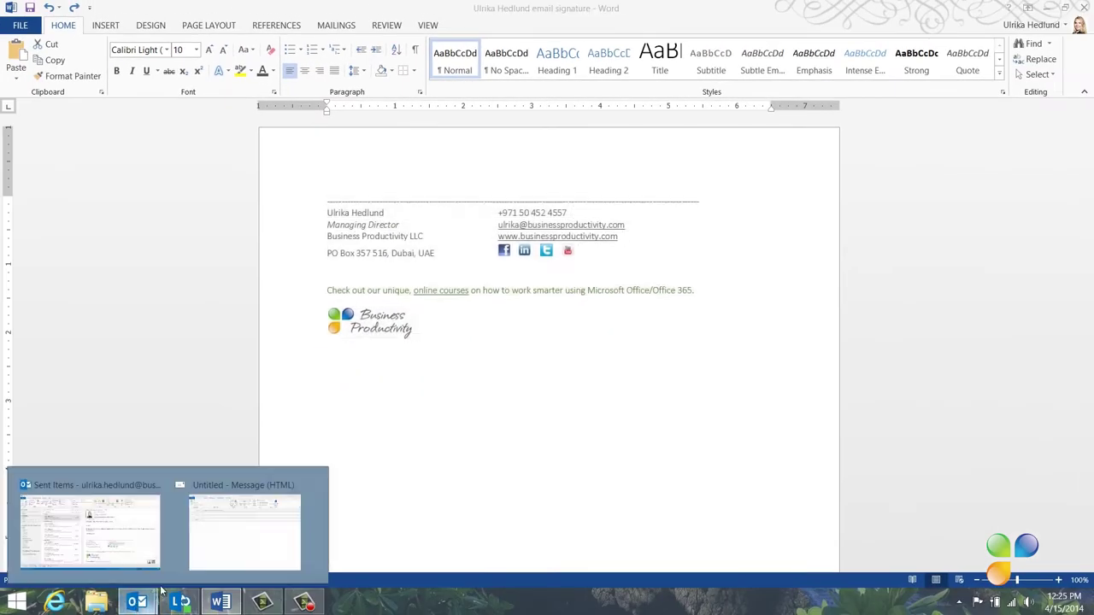
click(245, 530)
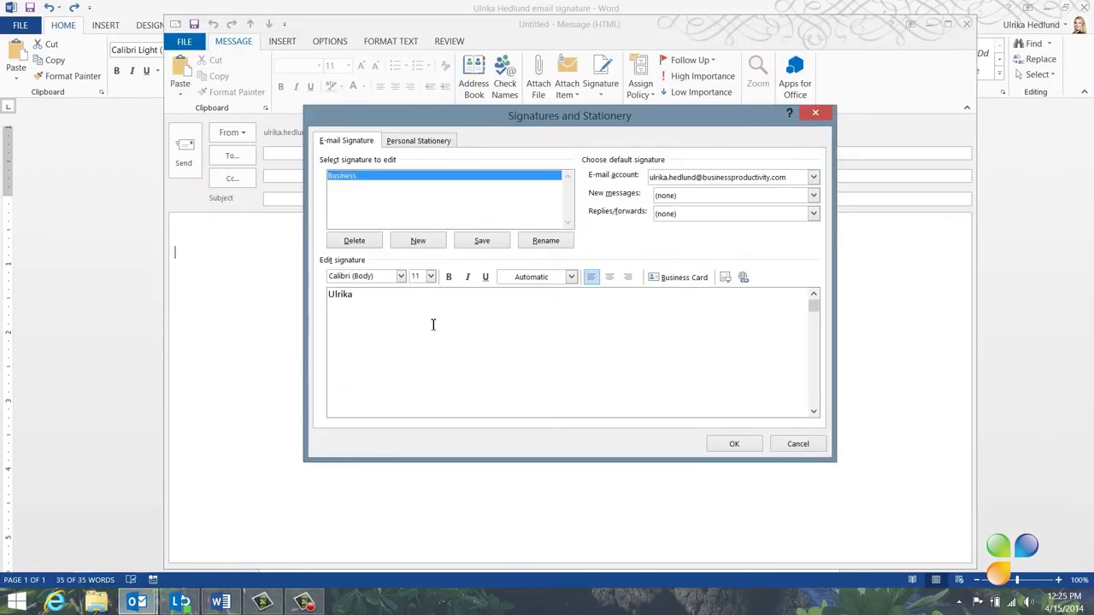
double_click(333, 294)
right_click(334, 294)
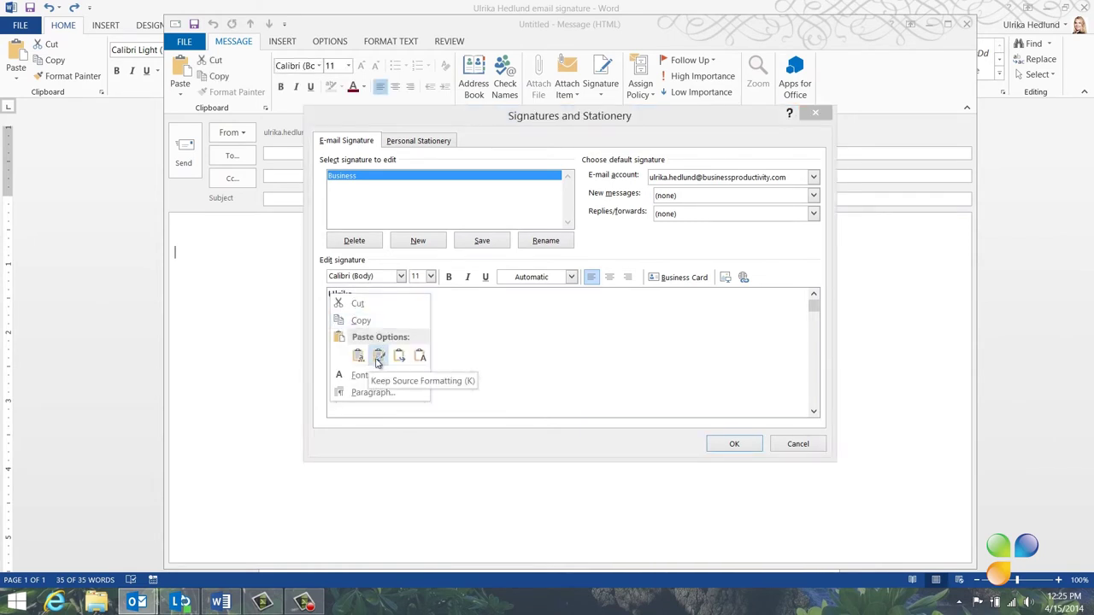
click(378, 360)
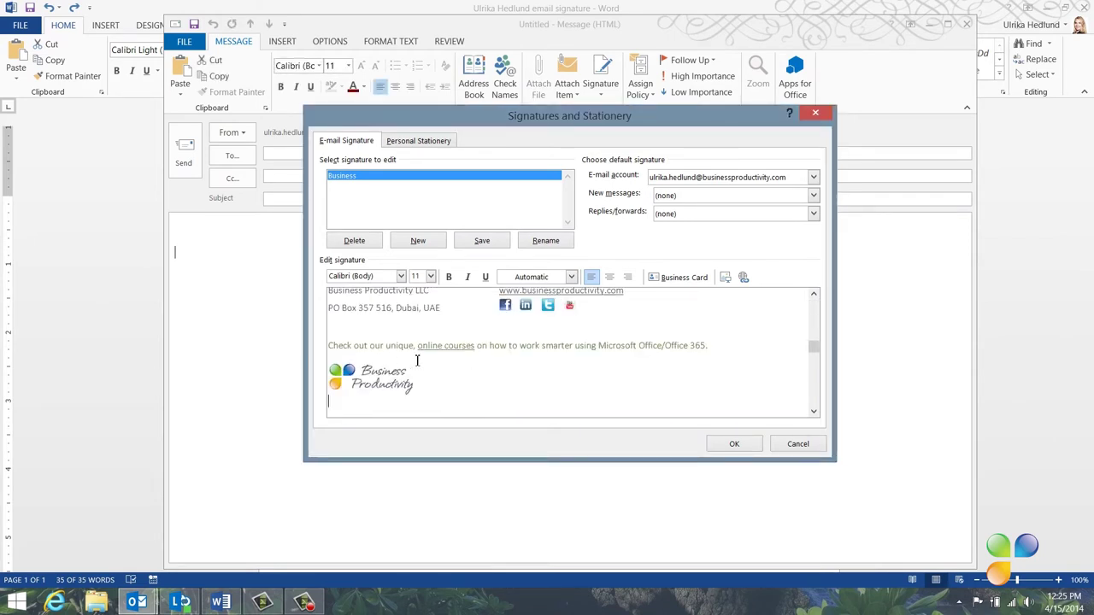
- Make Business the default signature for new messages
drag(813, 348, 815, 306)
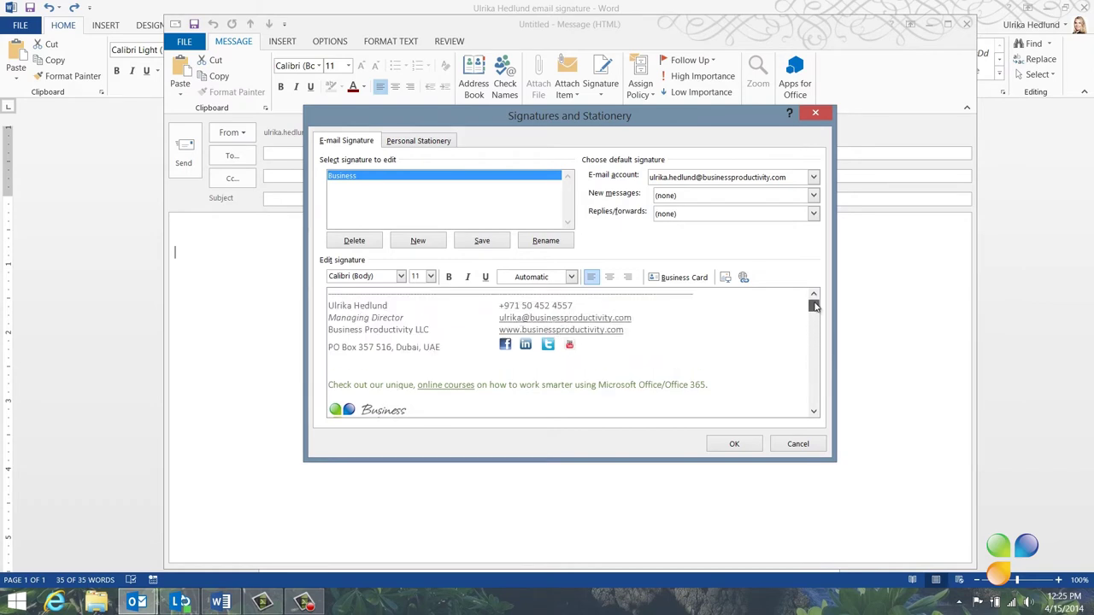
click(813, 196)
click(782, 218)
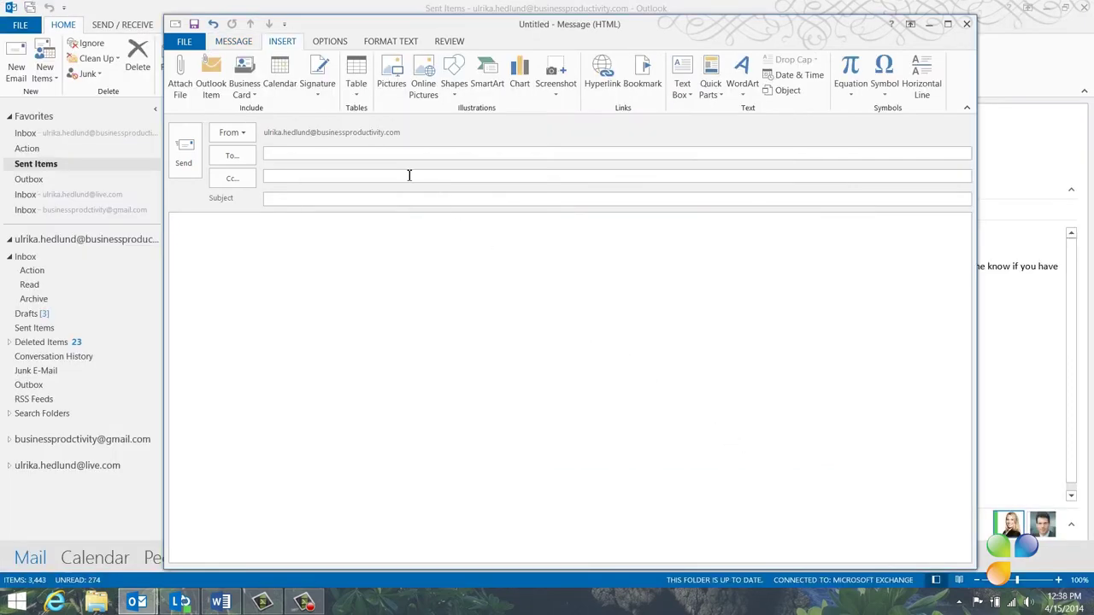
- Insert the Business signature into a test message, discard it unsaved, and start a fresh email
click(330, 96)
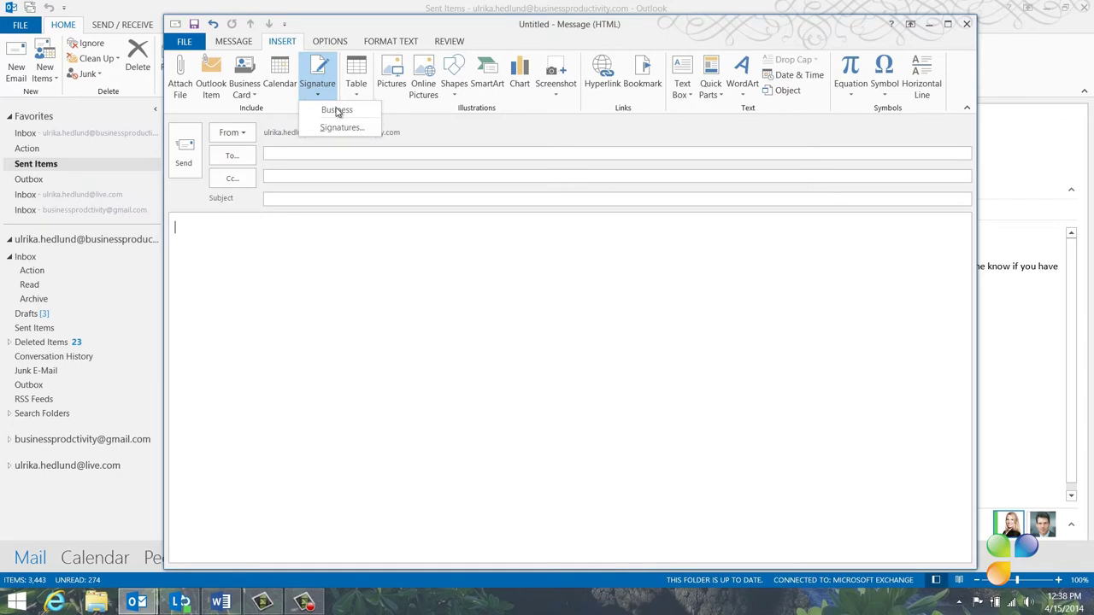
click(337, 110)
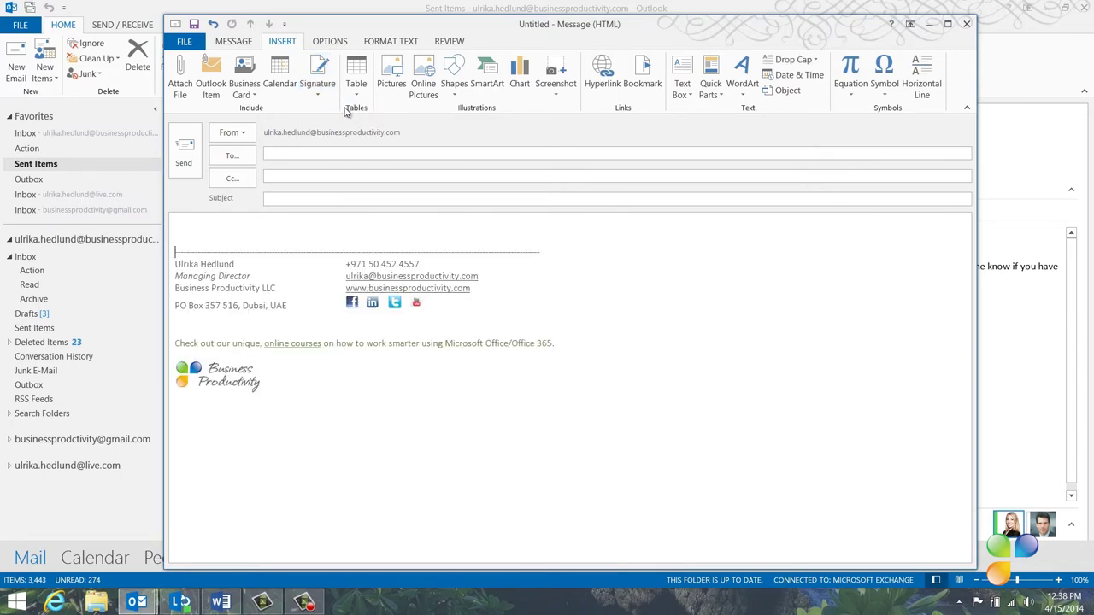
click(966, 24)
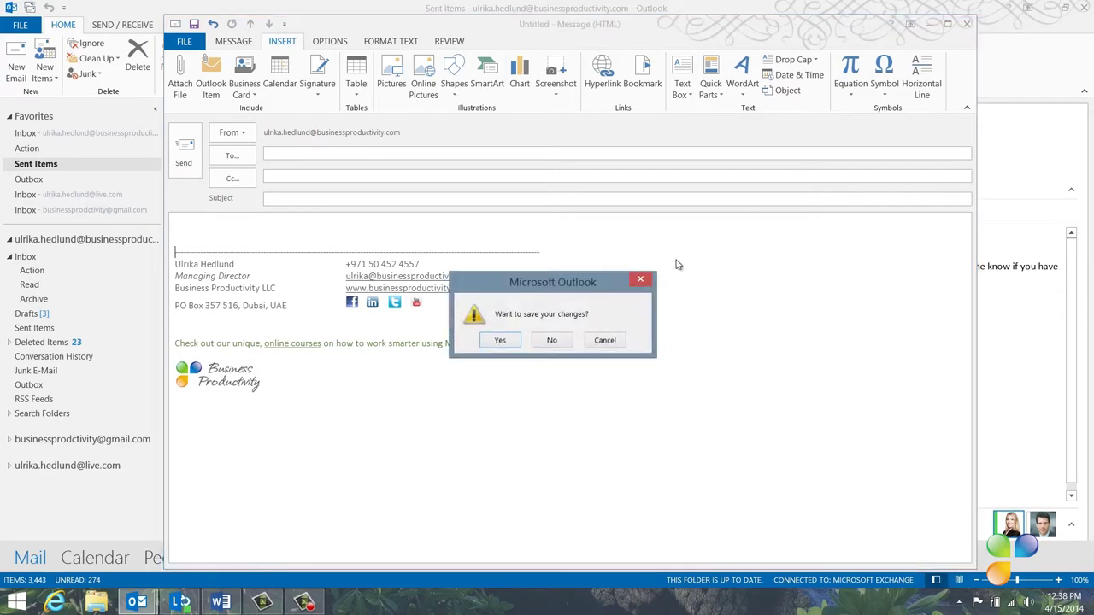
click(551, 340)
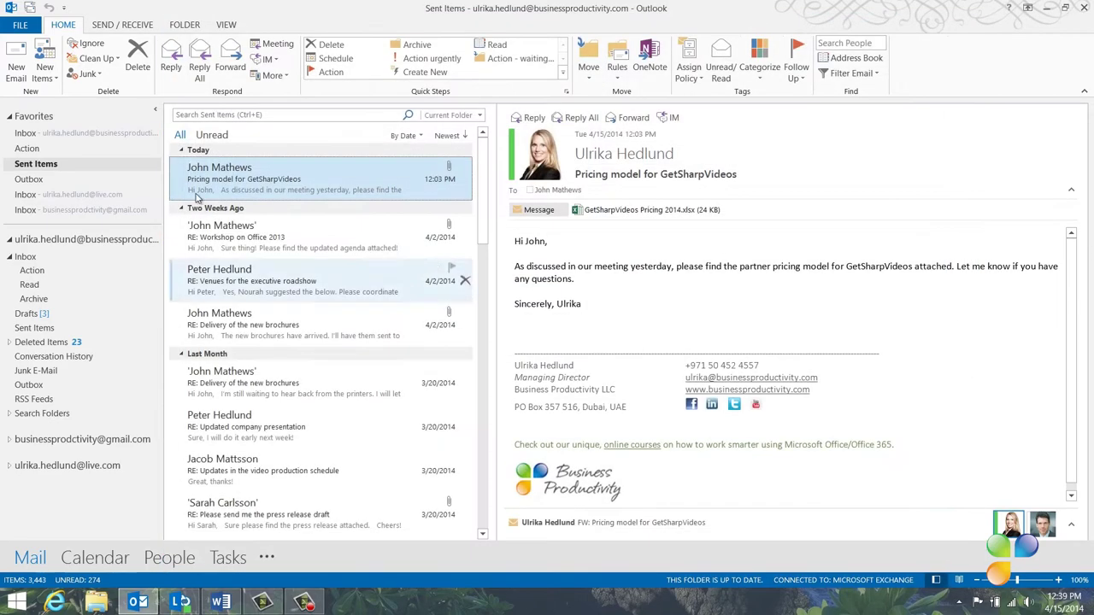
click(15, 69)
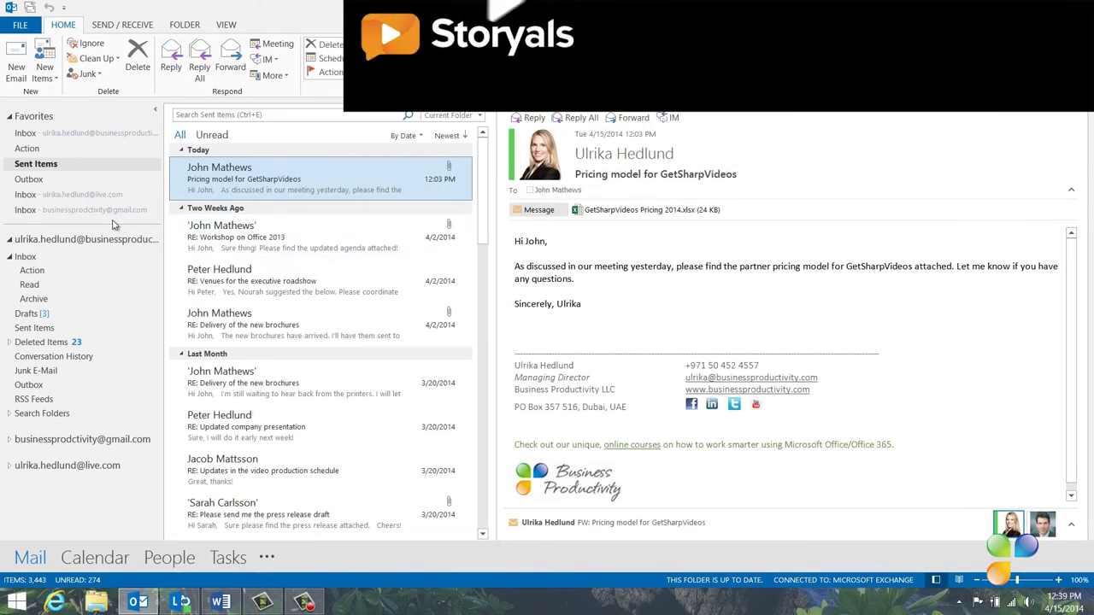
- Open the training-videos draft from Drafts, correct 'inquery' to 'inquiry', and send it
click(34, 314)
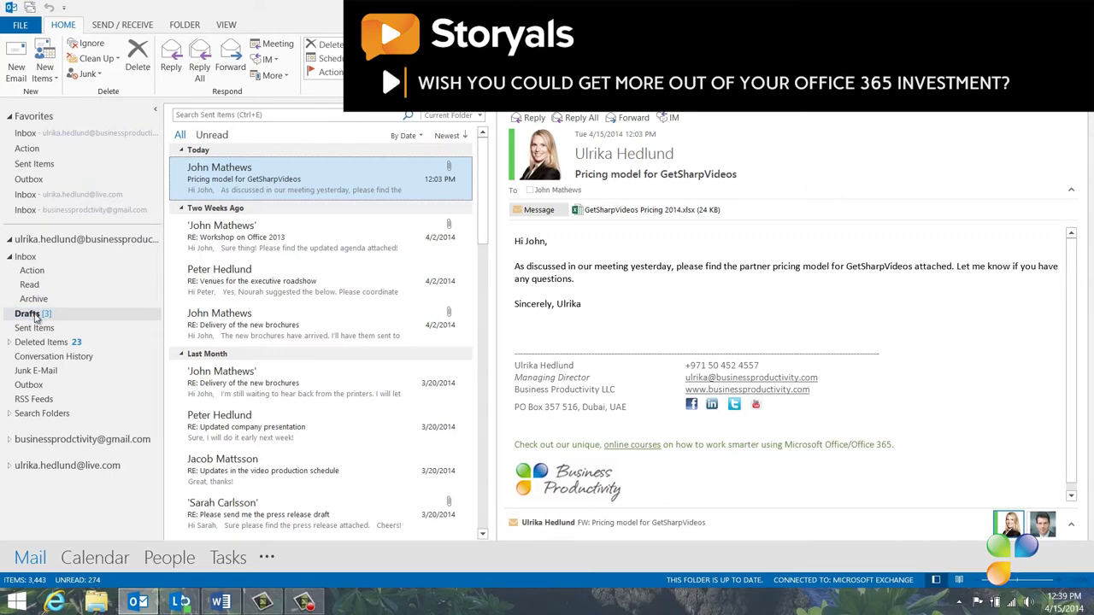
double_click(342, 166)
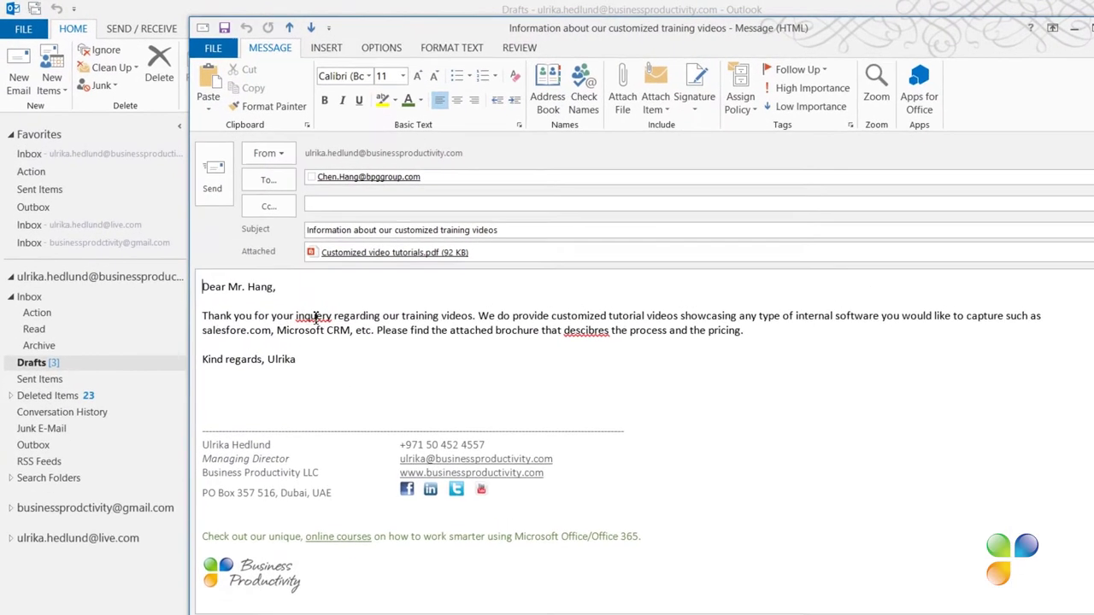
right_click(272, 275)
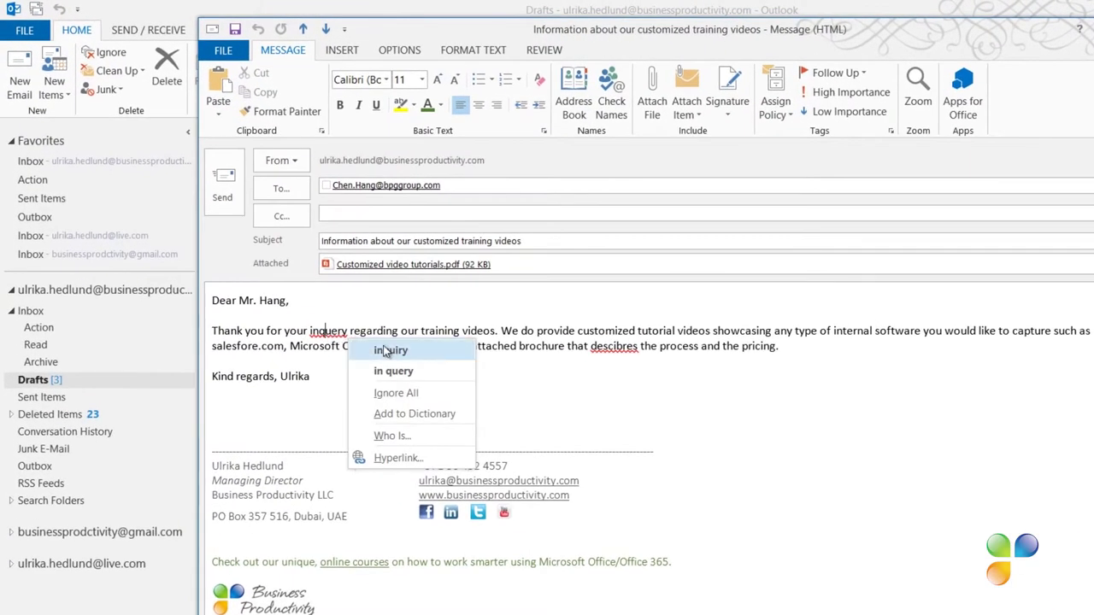
click(391, 351)
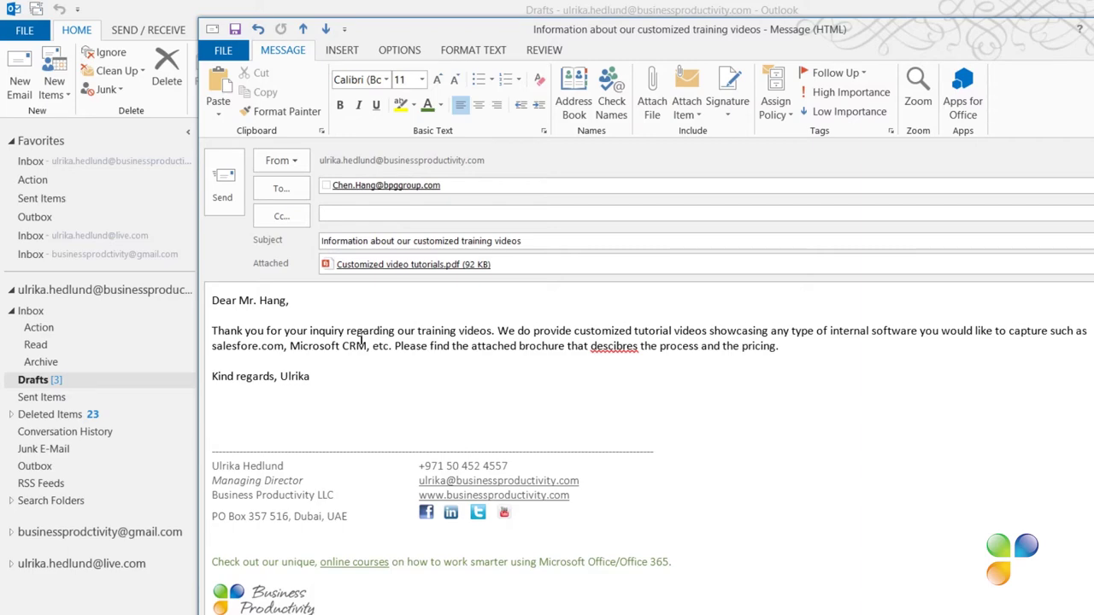
click(224, 181)
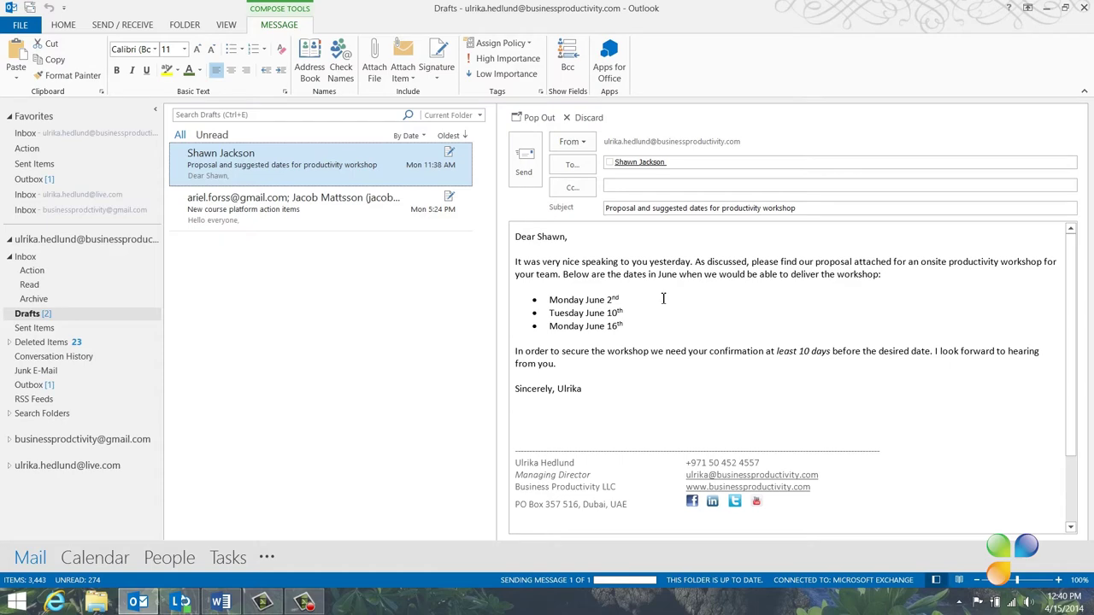
- In Mail options' Spelling and Autocorrect settings, tick 'Mark grammar errors as you type' and confirm
click(22, 25)
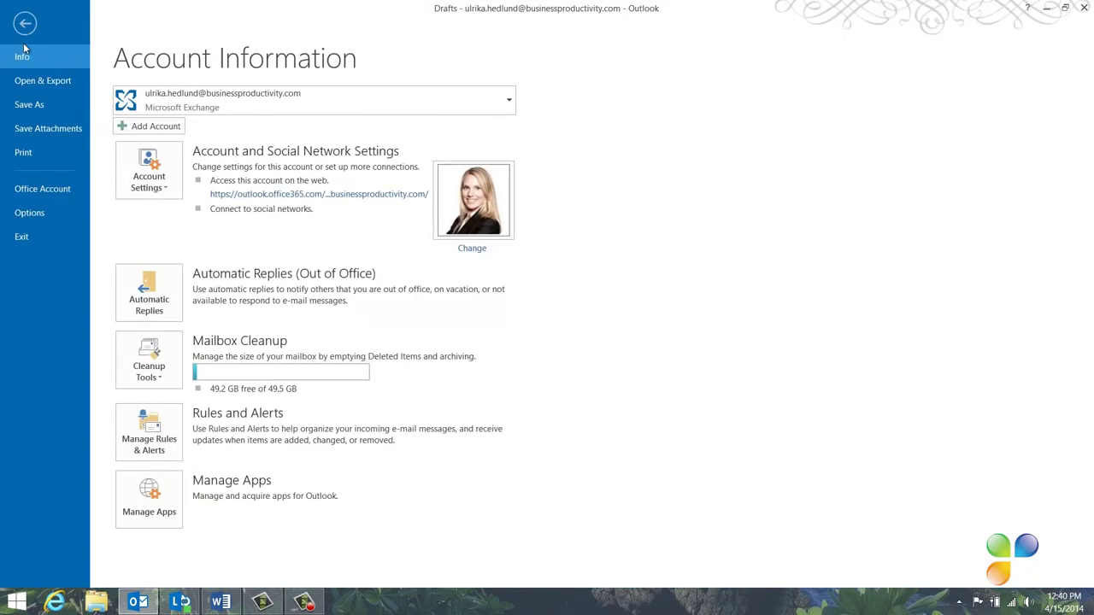
click(59, 210)
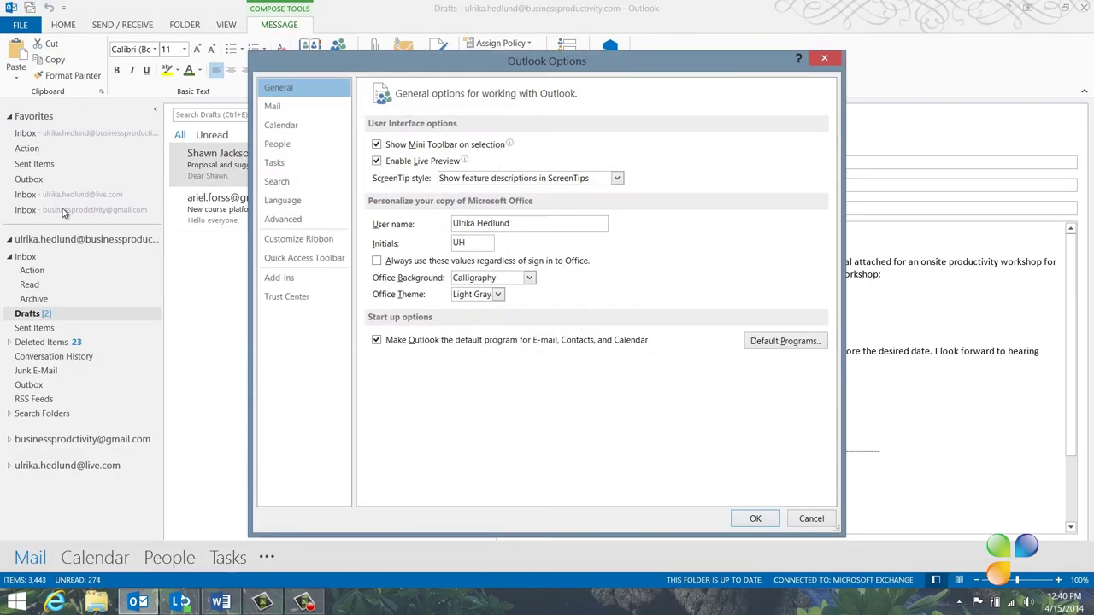
click(273, 107)
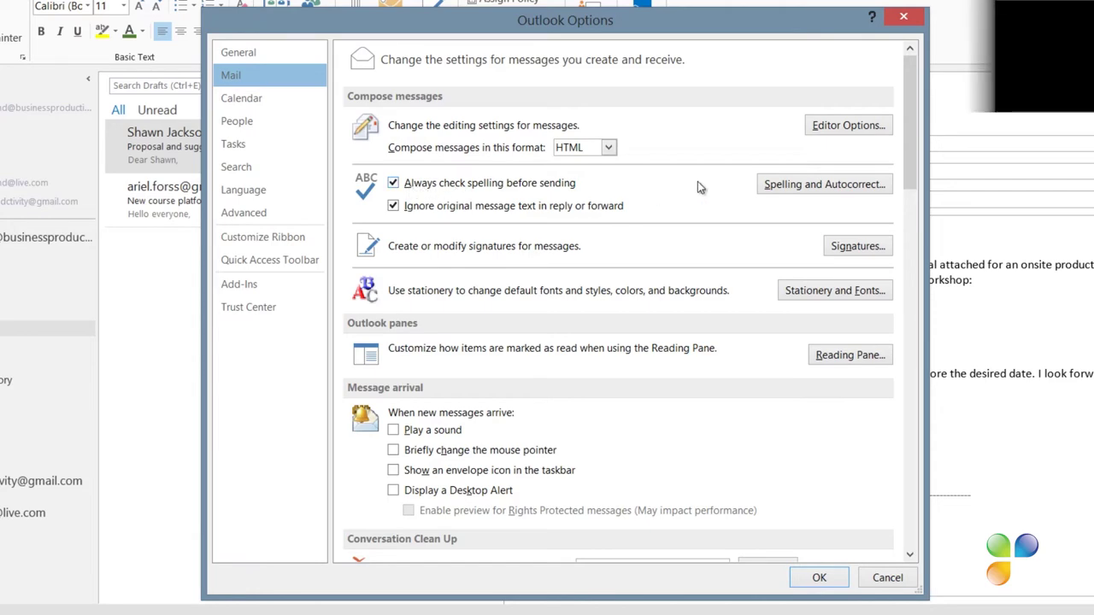
click(822, 185)
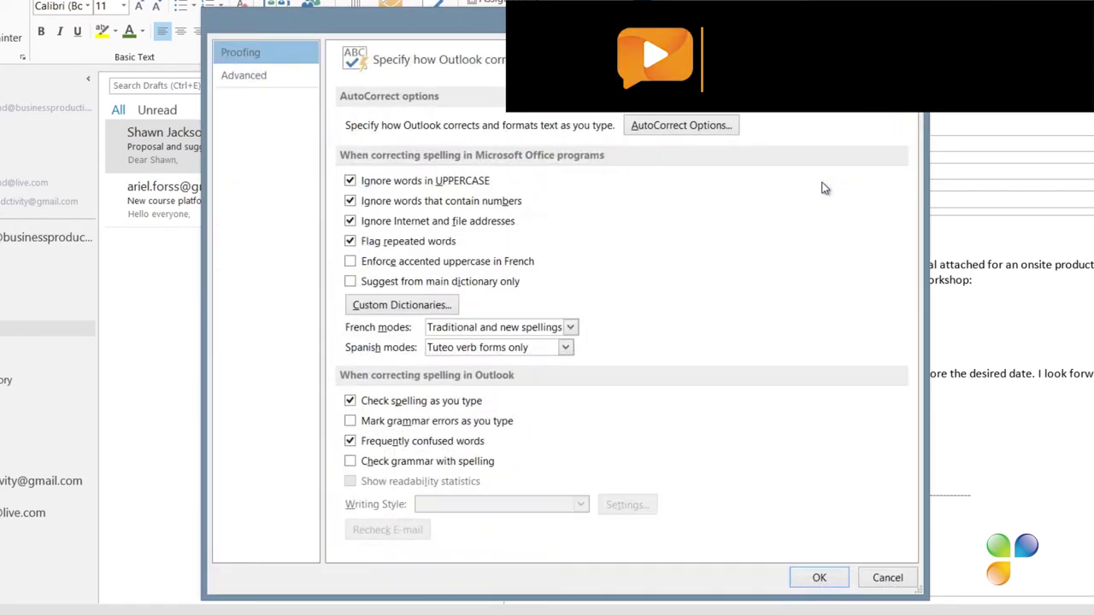
click(350, 422)
click(351, 422)
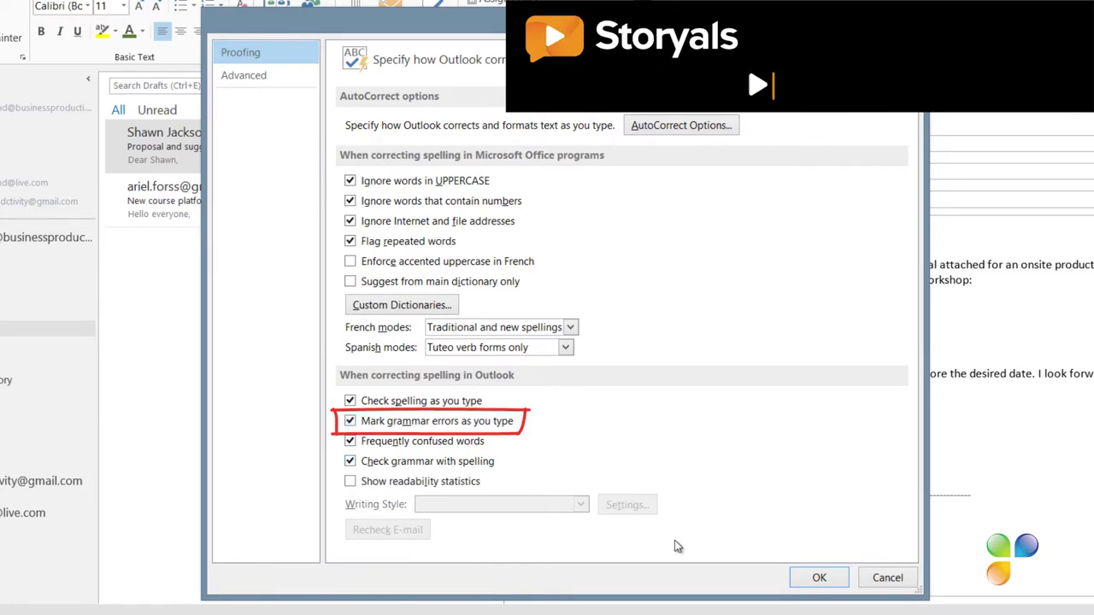
click(819, 578)
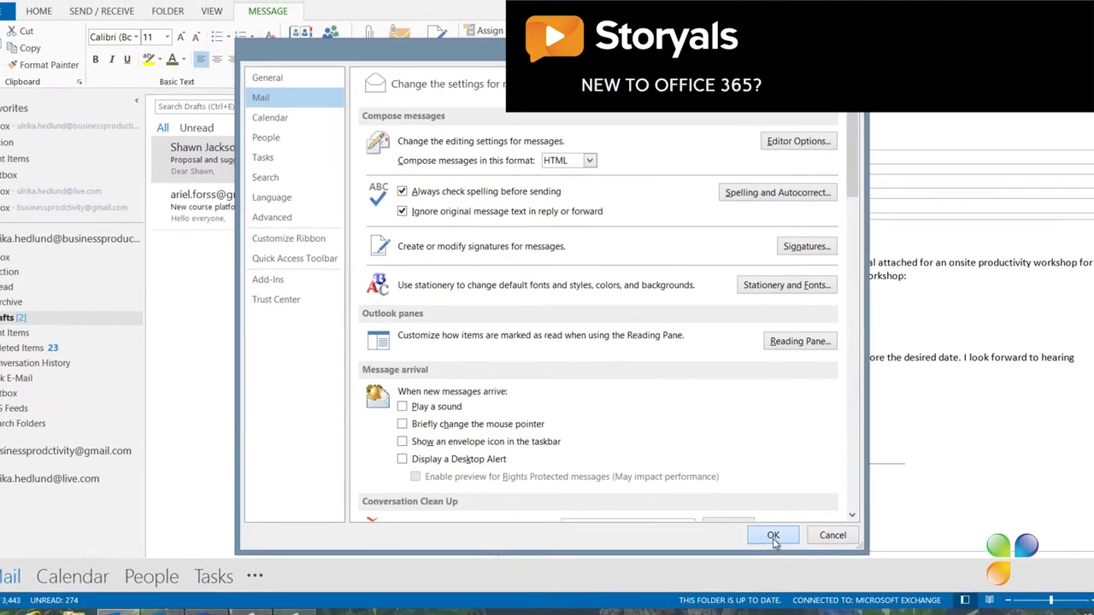
click(792, 553)
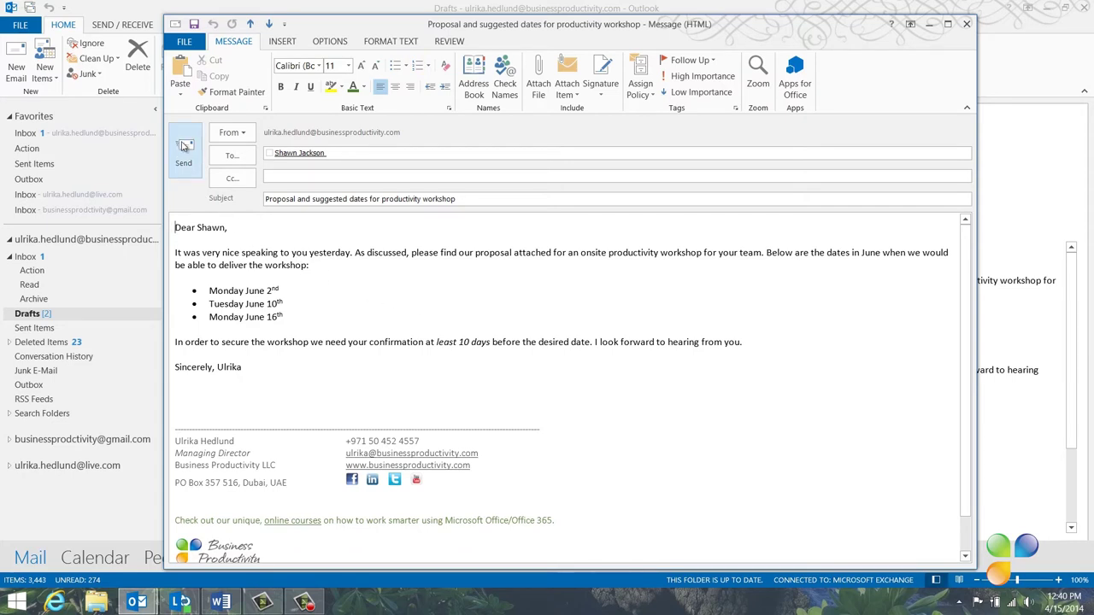
- Send the workshop dates email, stopping at the attachment reminder to add Workshop Proposal.pdf first
click(183, 145)
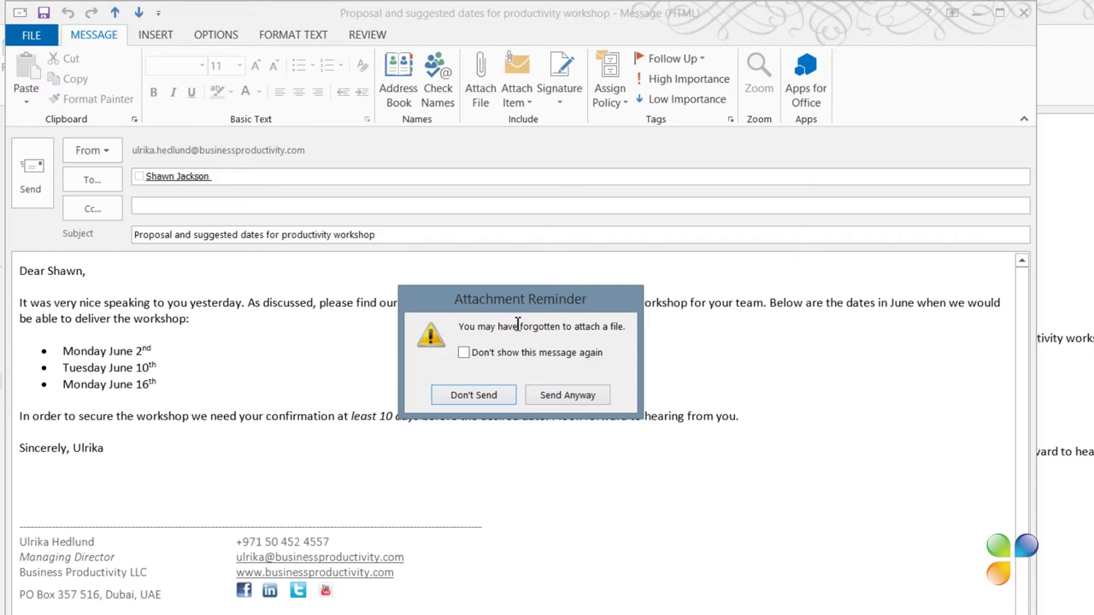
click(472, 395)
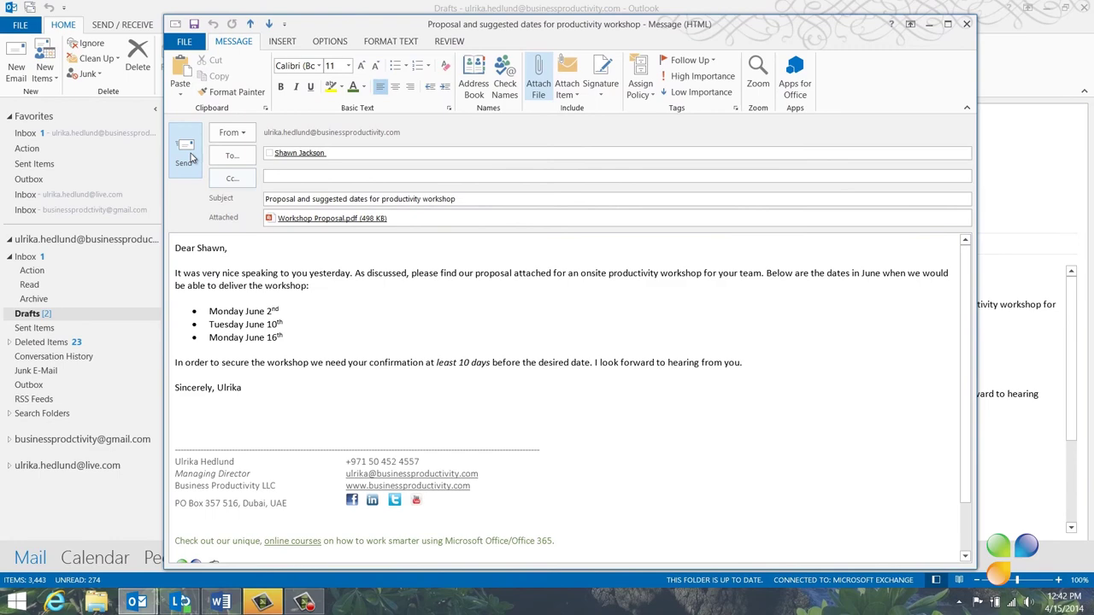
click(187, 153)
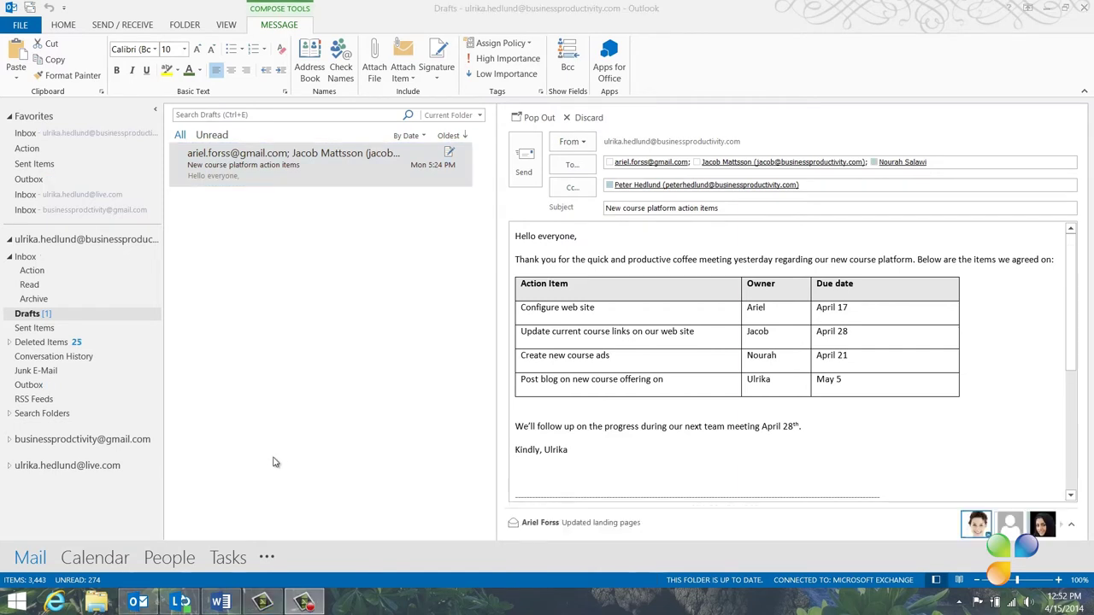
- Switch to the Sent Items folder to find the sent workshop proposal email
click(64, 169)
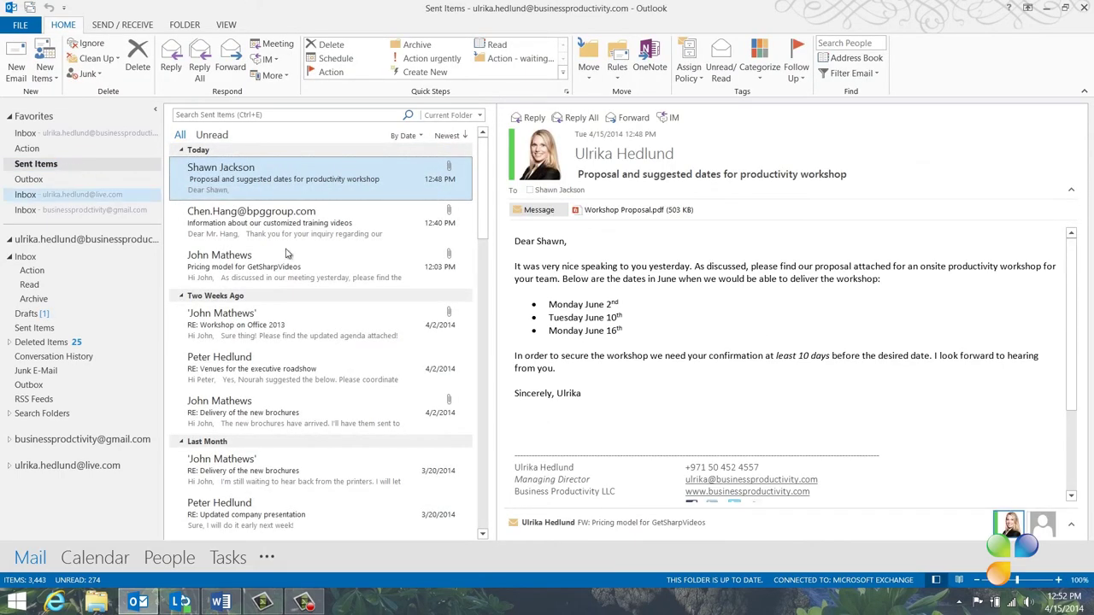
- Preview and scroll through the attached Workshop Proposal.pdf, then go back to the message body
click(650, 212)
click(586, 259)
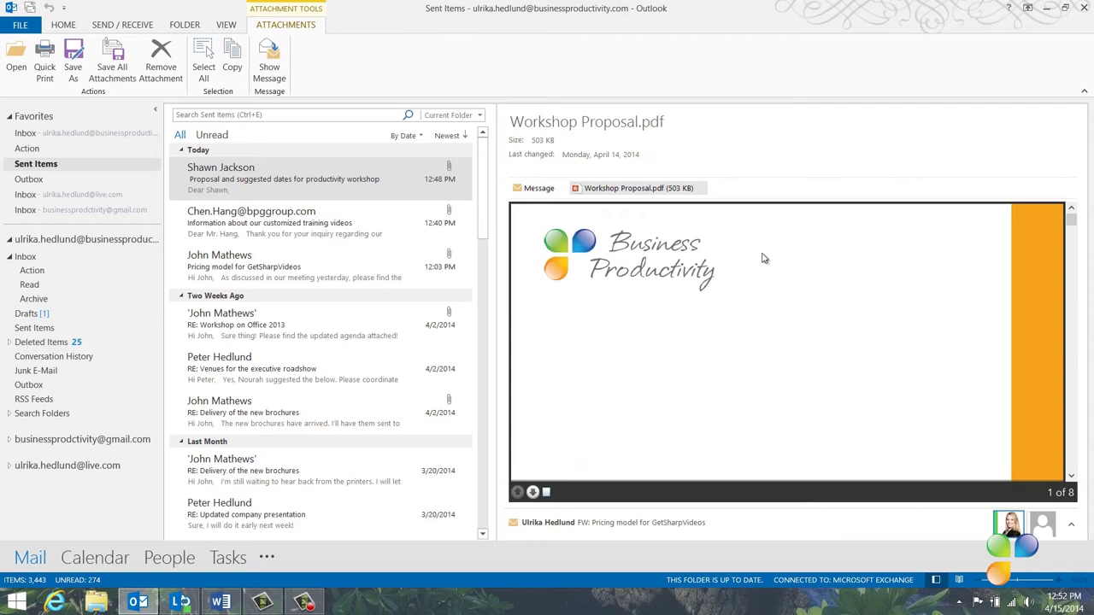
drag(1069, 217, 1076, 250)
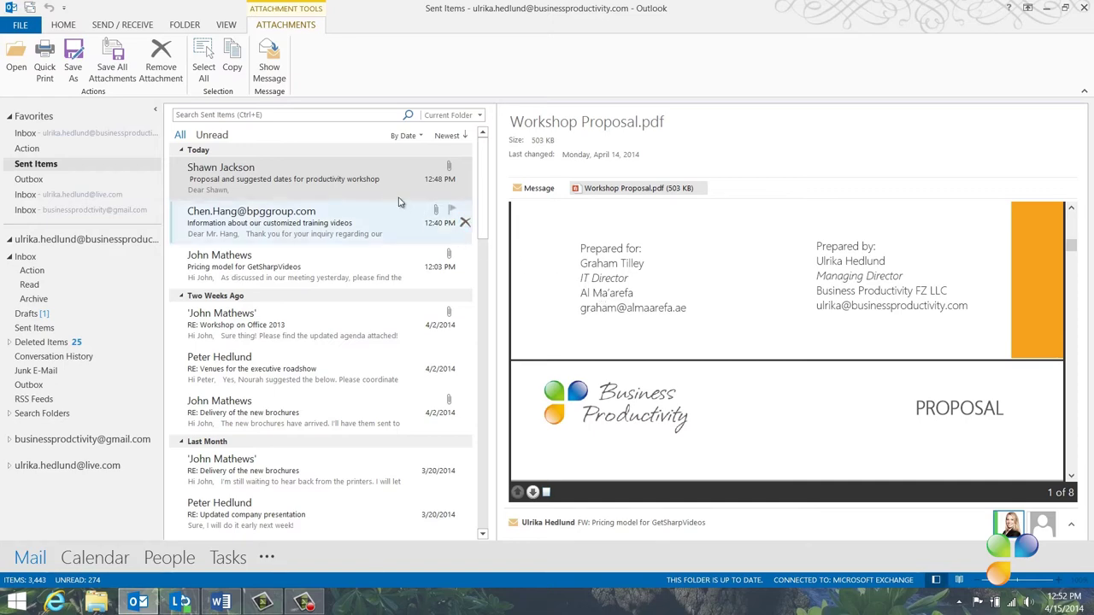
click(372, 190)
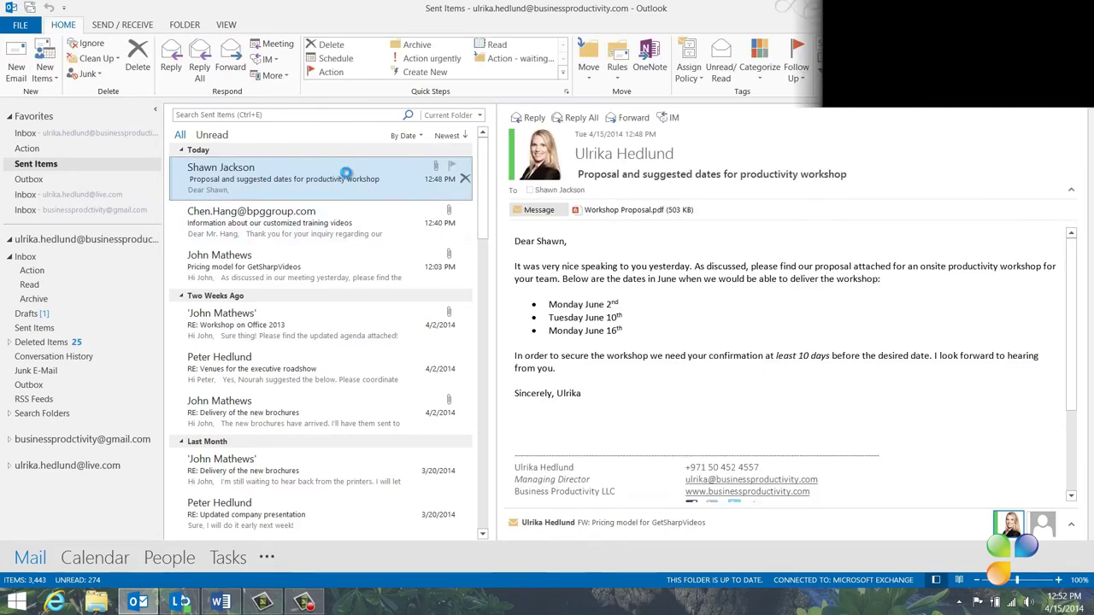
- Open the sent workshop email and choose Recall This Message under File > Info's Resend or Recall
double_click(347, 177)
click(193, 44)
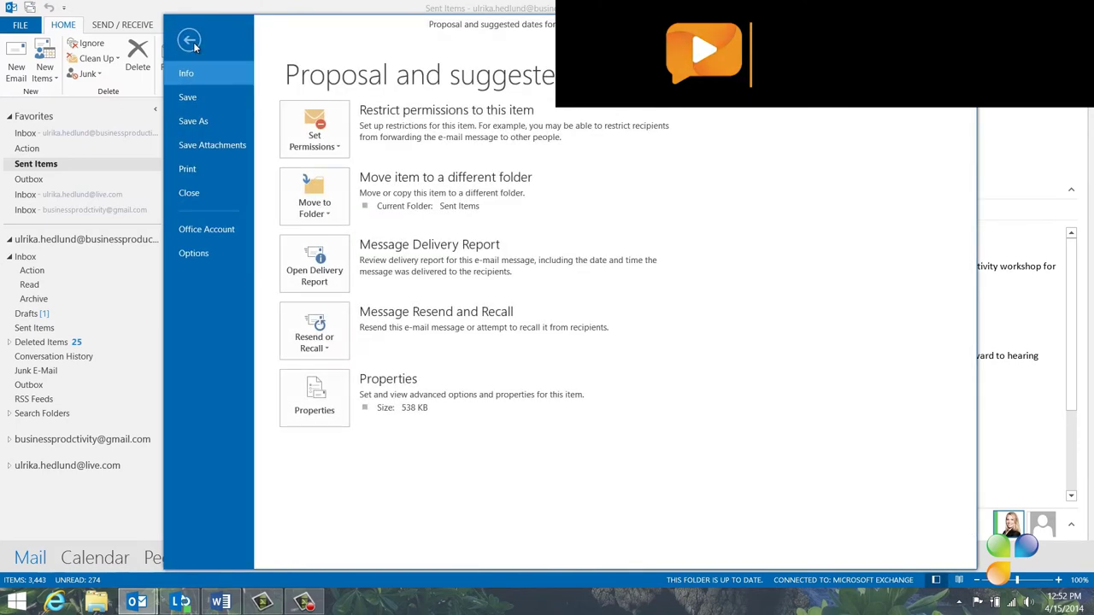
click(329, 349)
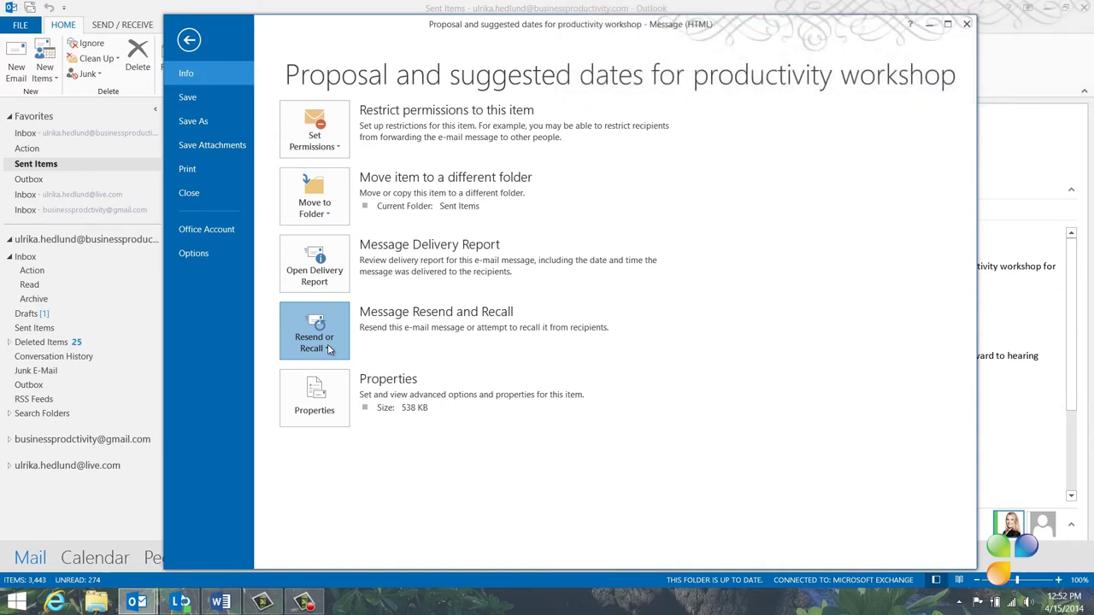
click(330, 348)
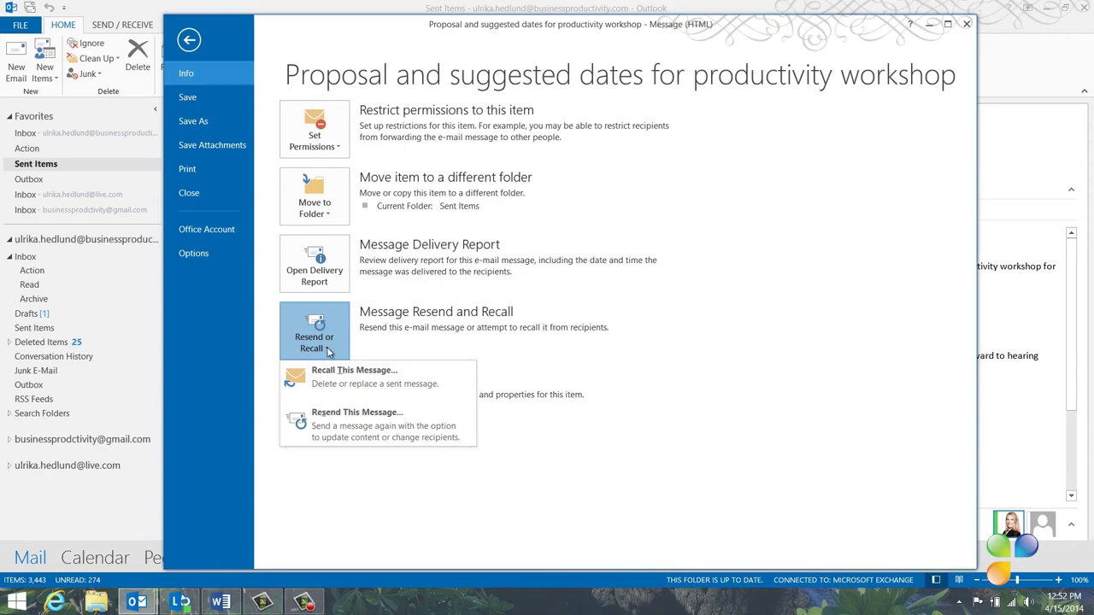
click(389, 385)
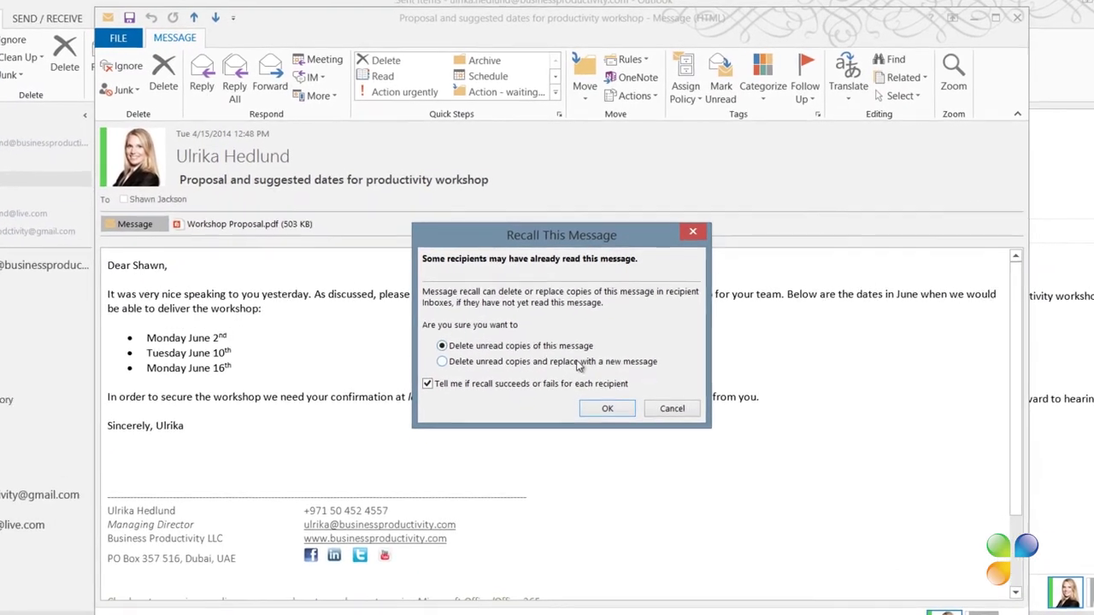
- Recall the proposal by replacing unread copies, swap in Workshop Proposal Final.pdf, and resend it
click(578, 365)
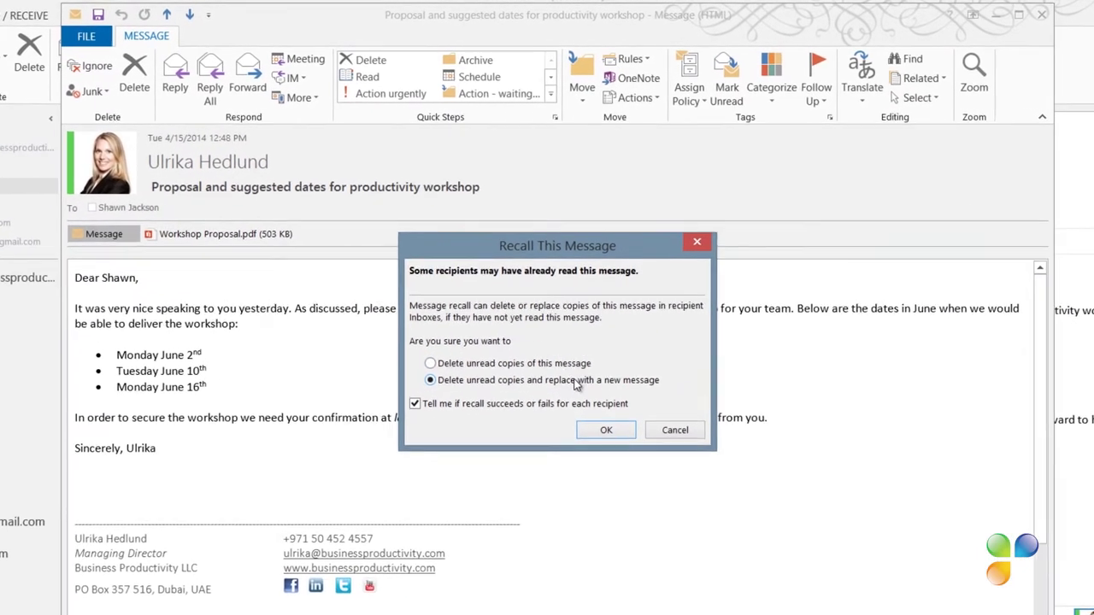
click(606, 436)
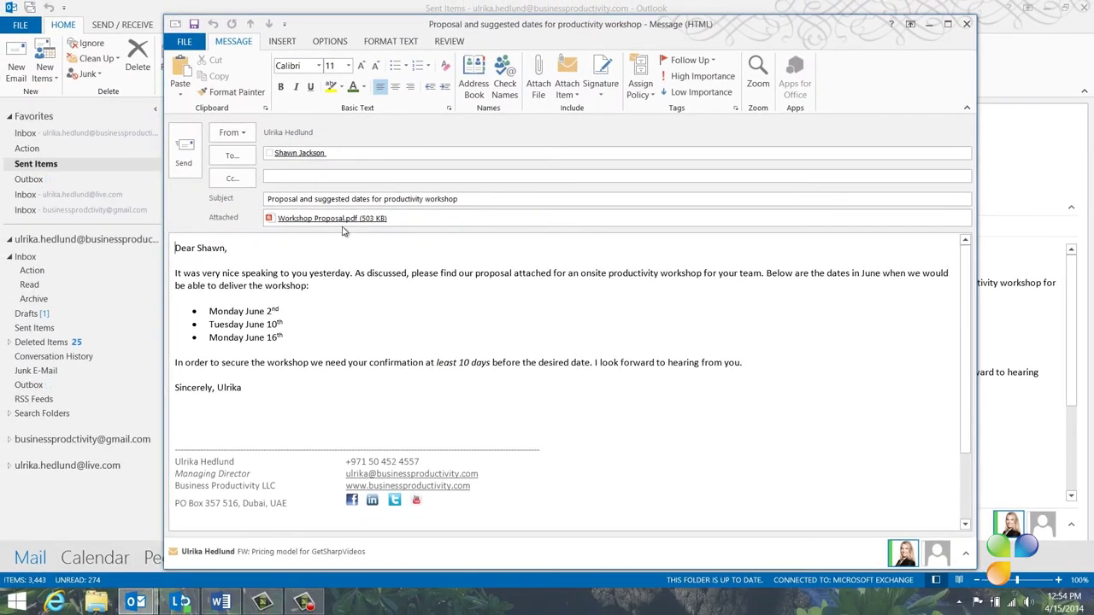
click(333, 224)
key(Delete)
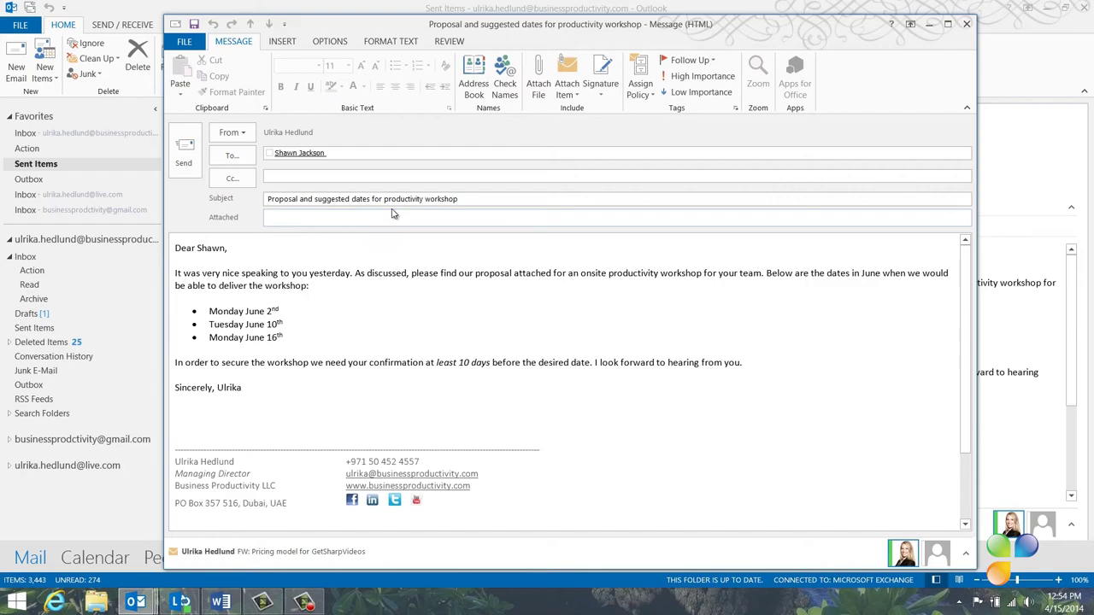
click(537, 89)
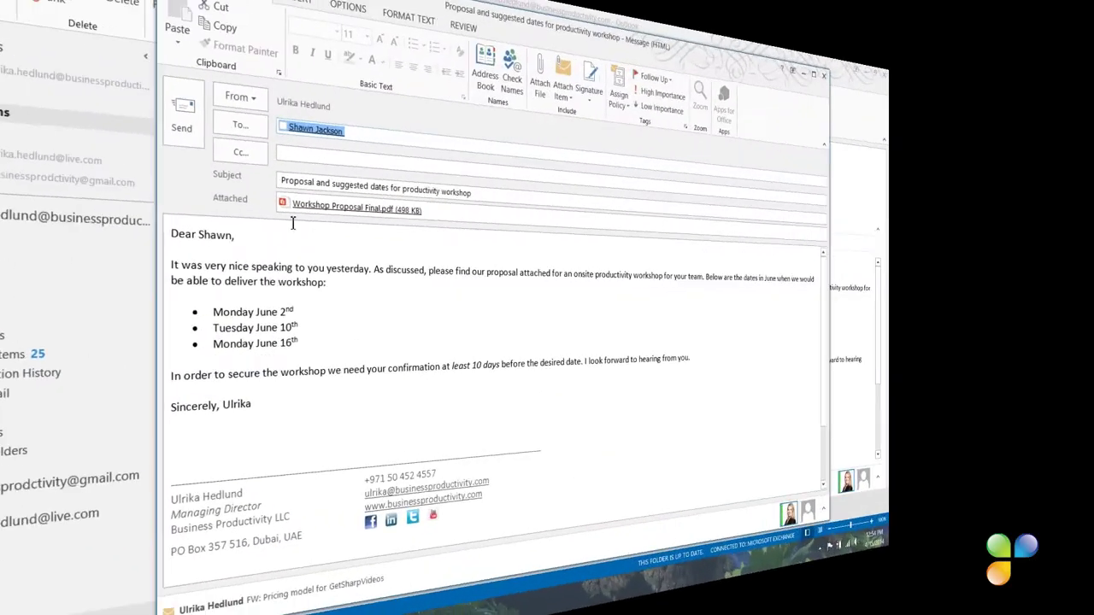
click(368, 231)
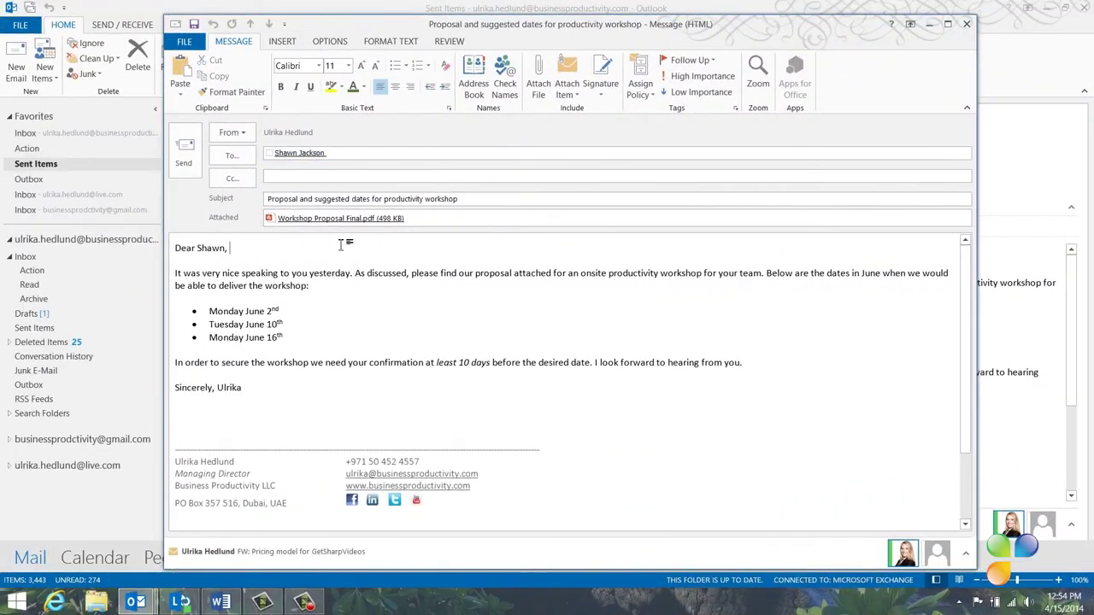
click(182, 153)
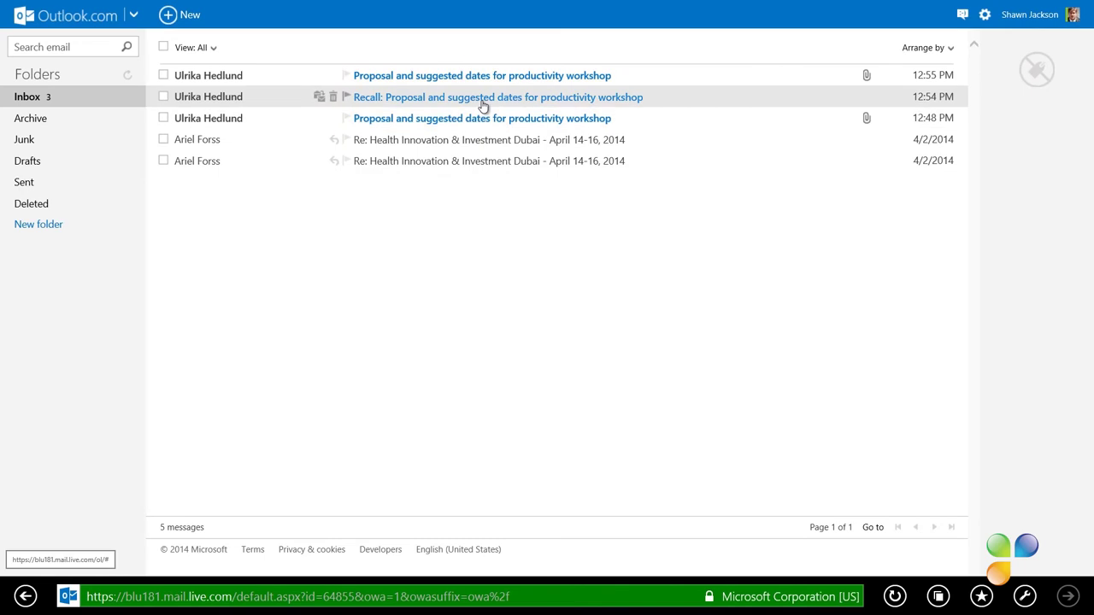
- Read the 'Recall: Proposal and suggested dates…' notice, then go back to the Inbox list
click(483, 100)
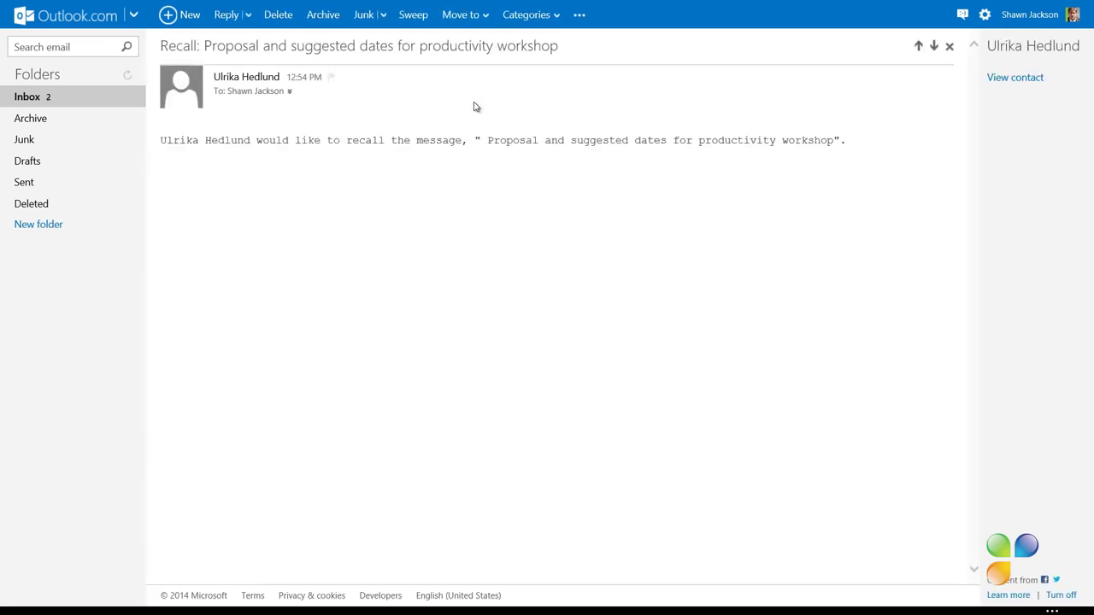
click(22, 98)
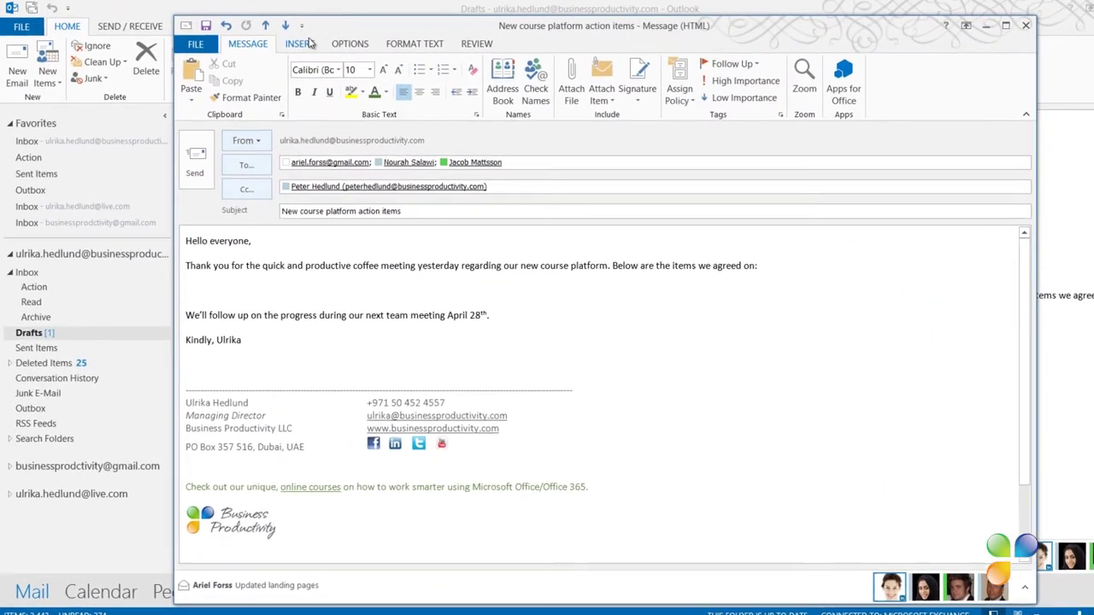
- Insert a 3x2 table with the headers Action item, Owner and Due Date
click(309, 42)
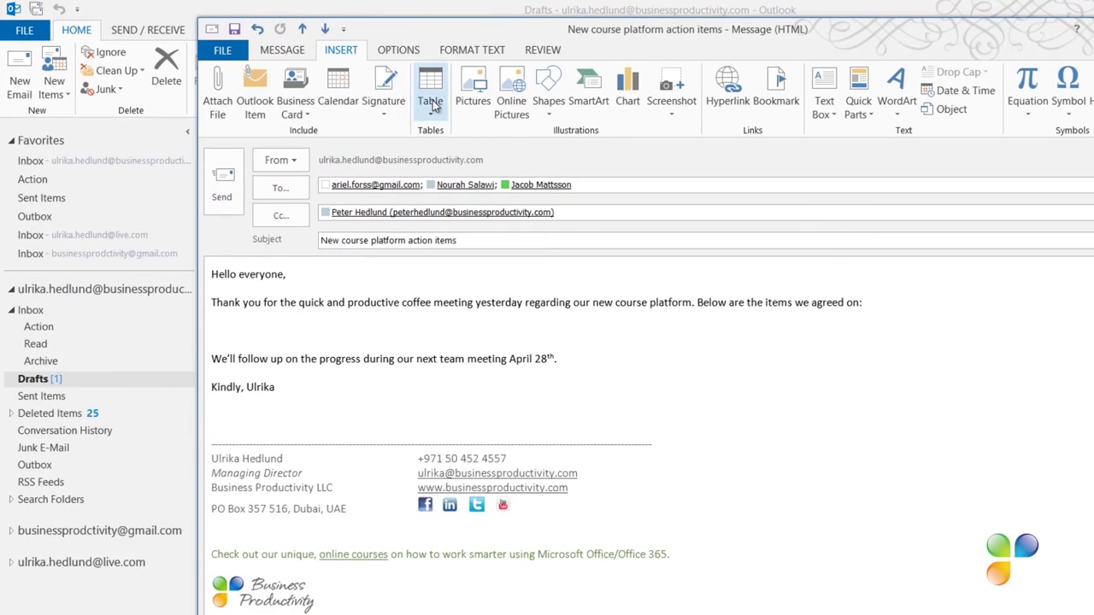
click(432, 101)
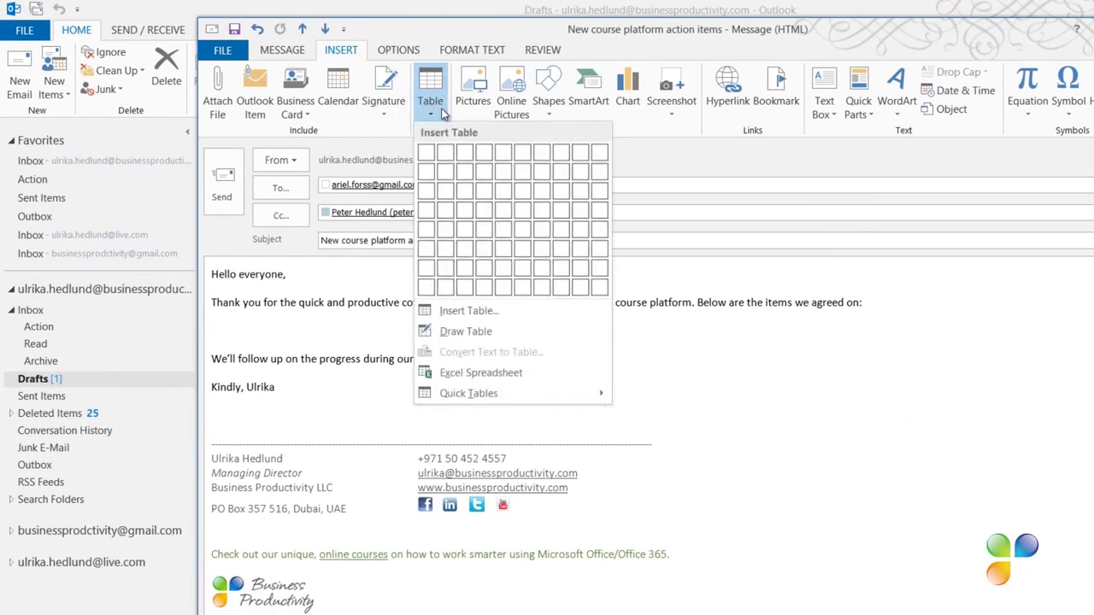
click(470, 178)
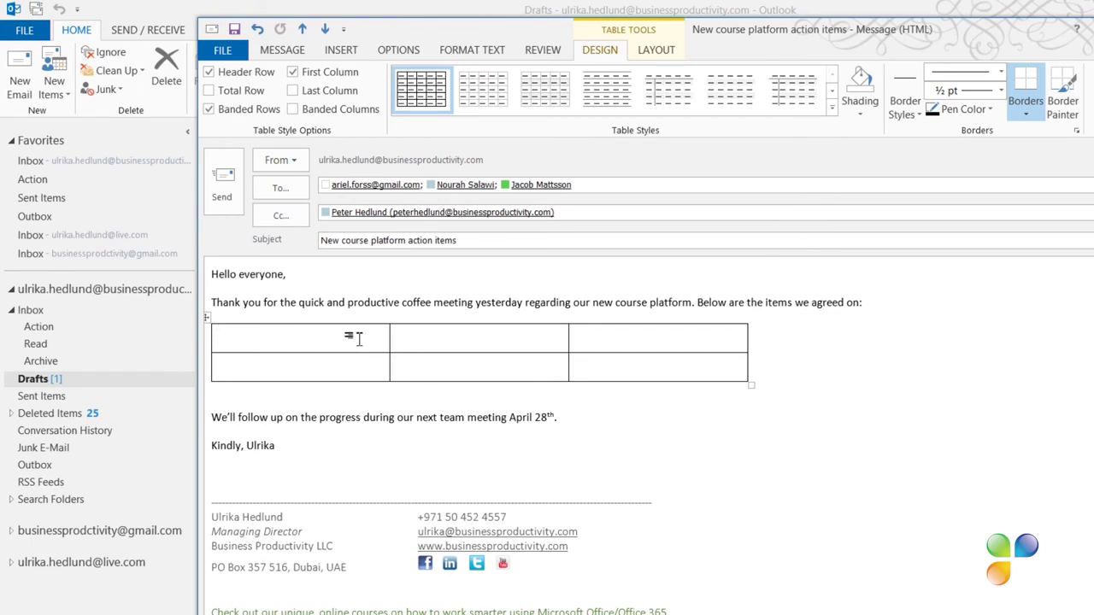
text(Action item)
key(Tab)
text(Owner)
key(Tab)
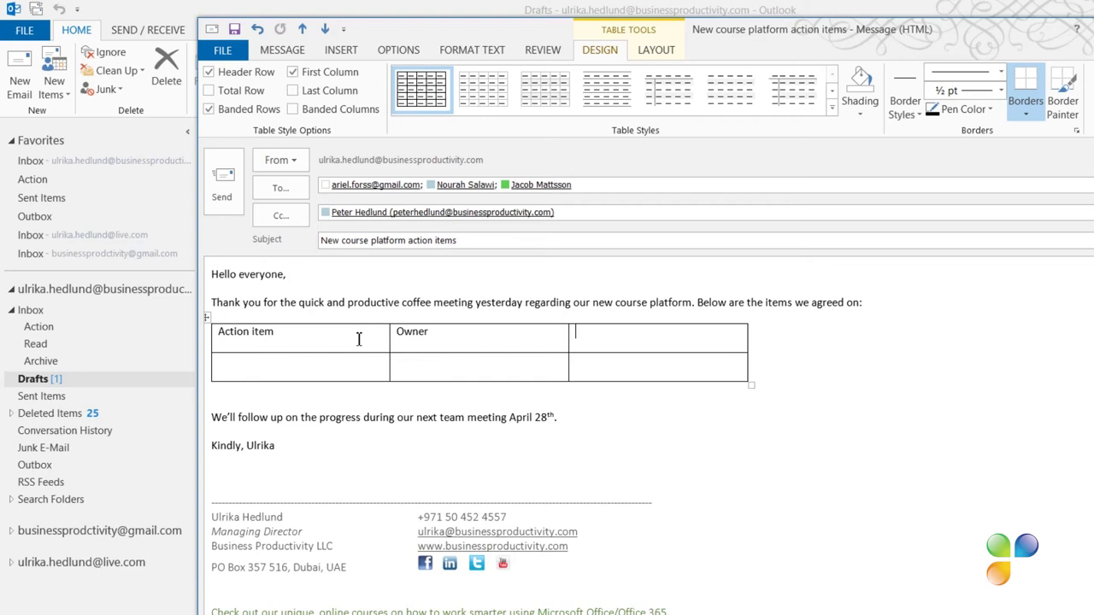
text(Due Date)
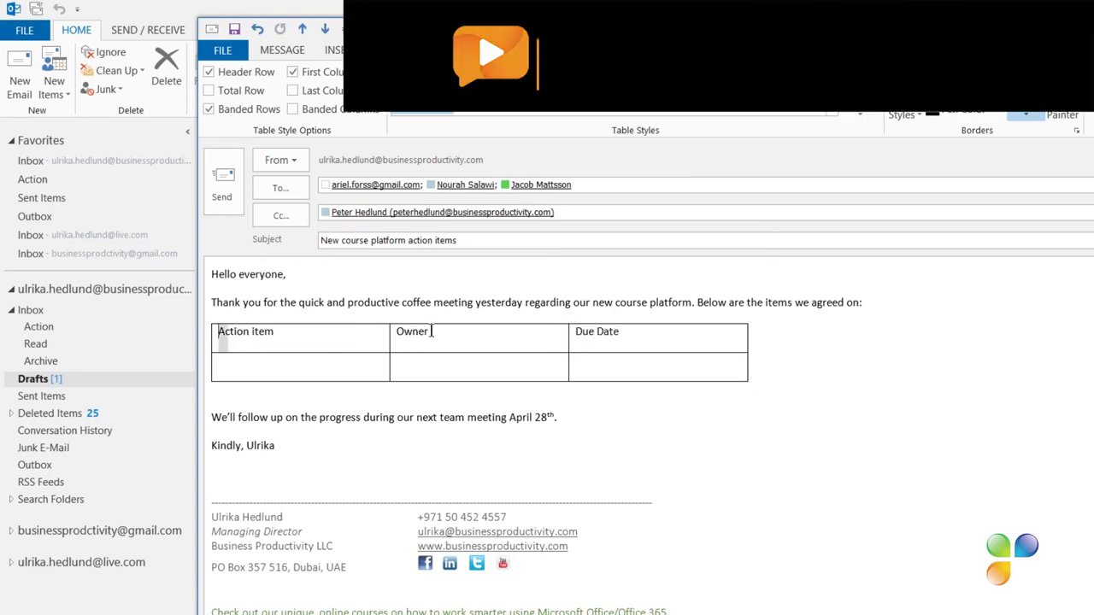
- Give the table's header row grey shading and bold text
drag(214, 327, 640, 342)
click(858, 114)
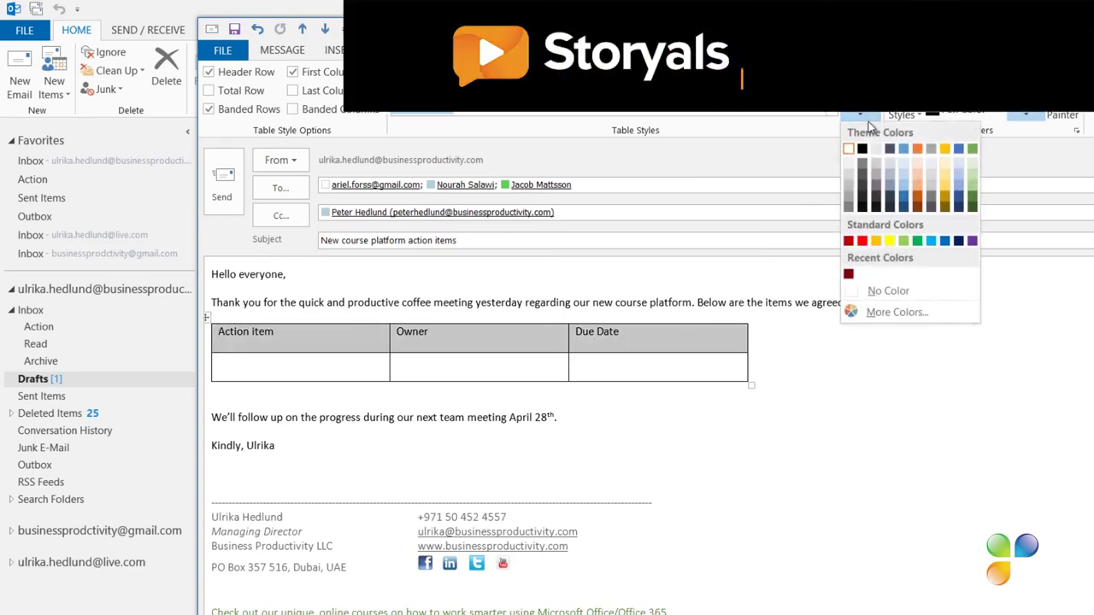
click(845, 170)
right_click(441, 339)
click(452, 305)
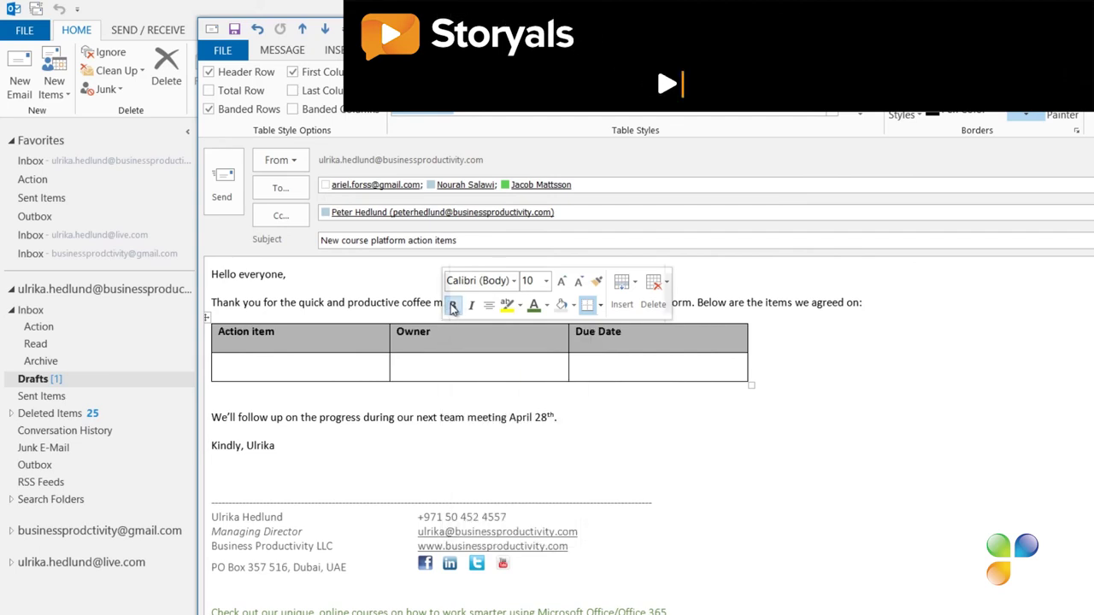
click(353, 376)
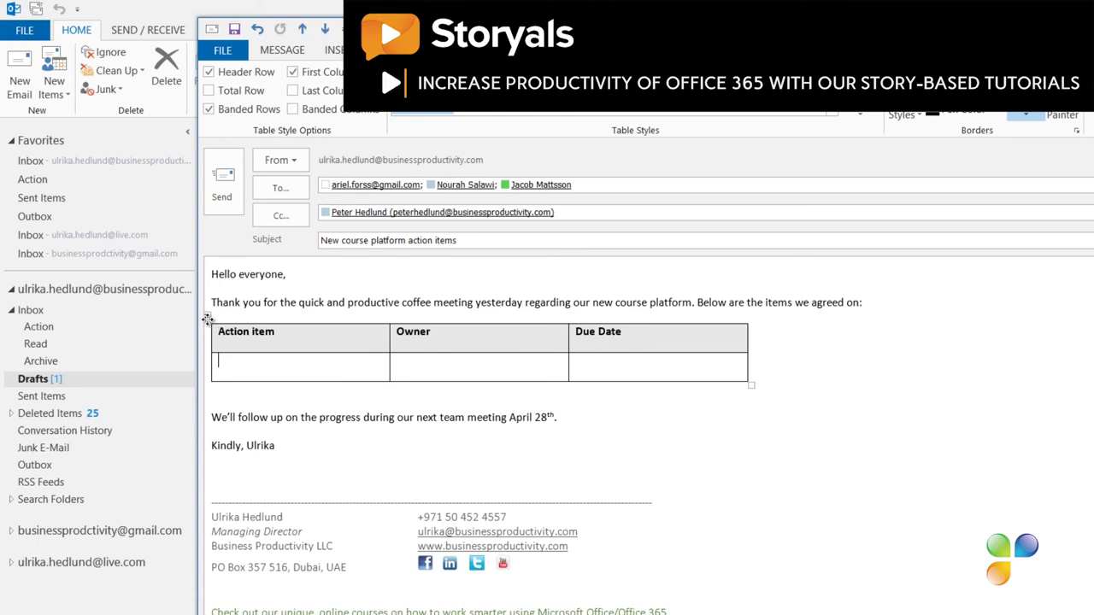
- Save the selected table to the Quick Tables gallery as 'Action item'
click(206, 319)
click(335, 49)
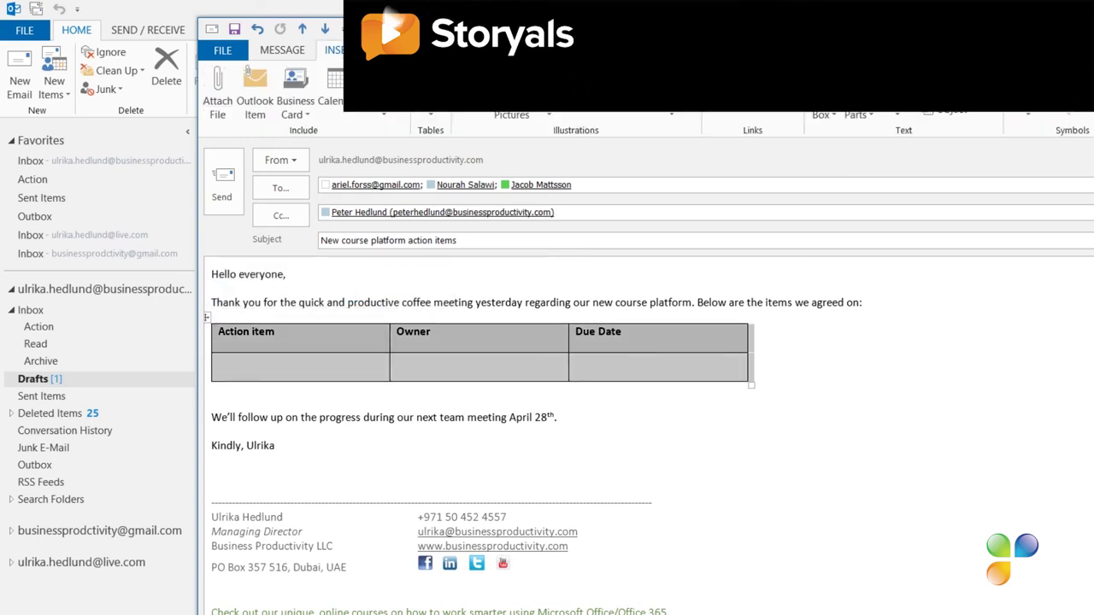
click(432, 113)
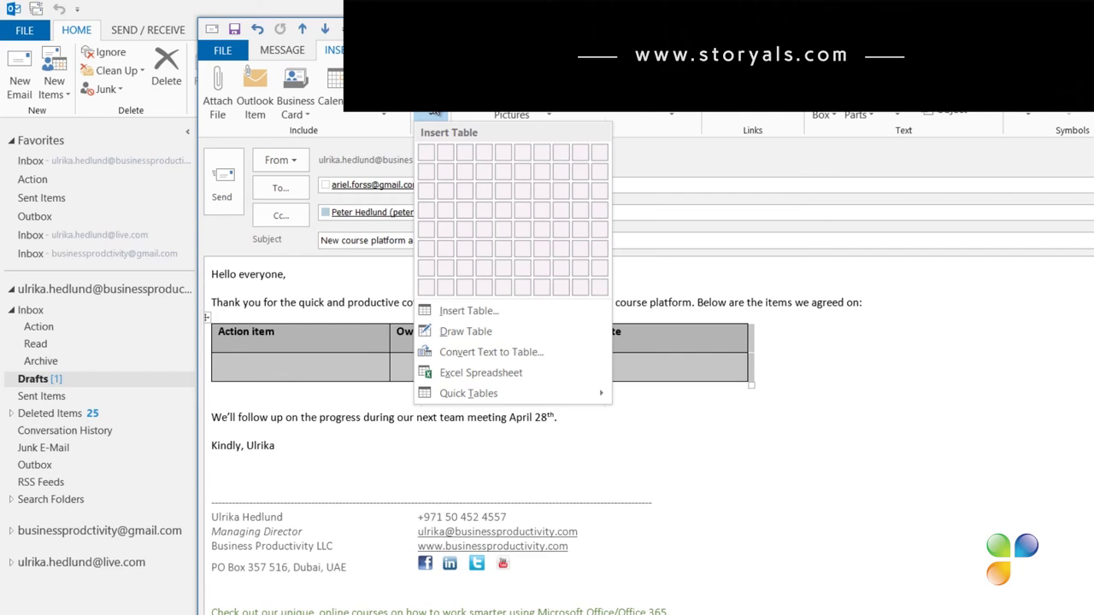
mouse_move(560, 394)
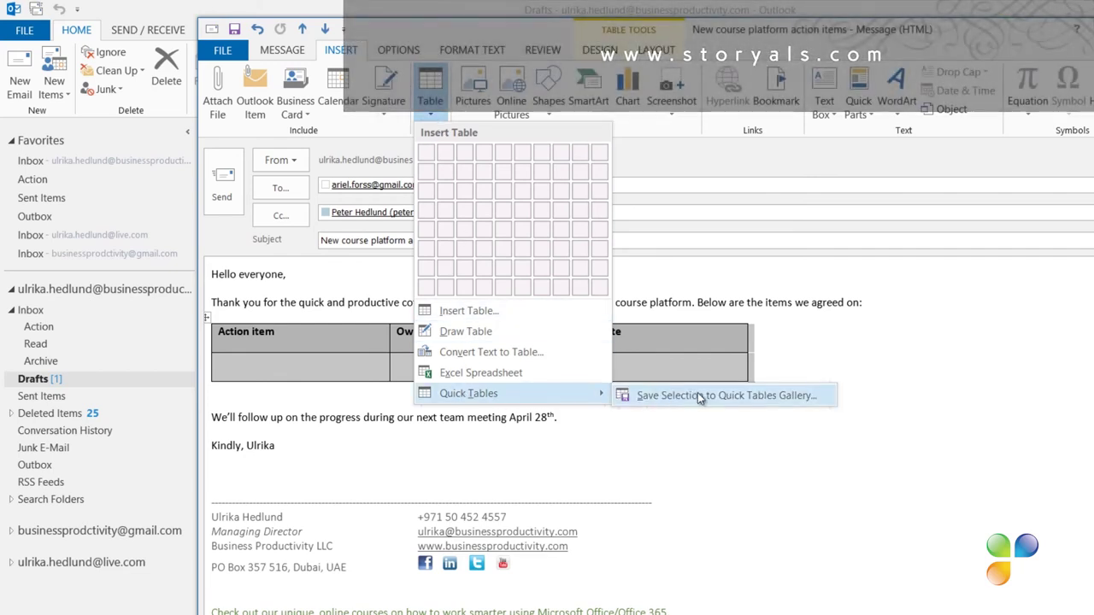
click(699, 397)
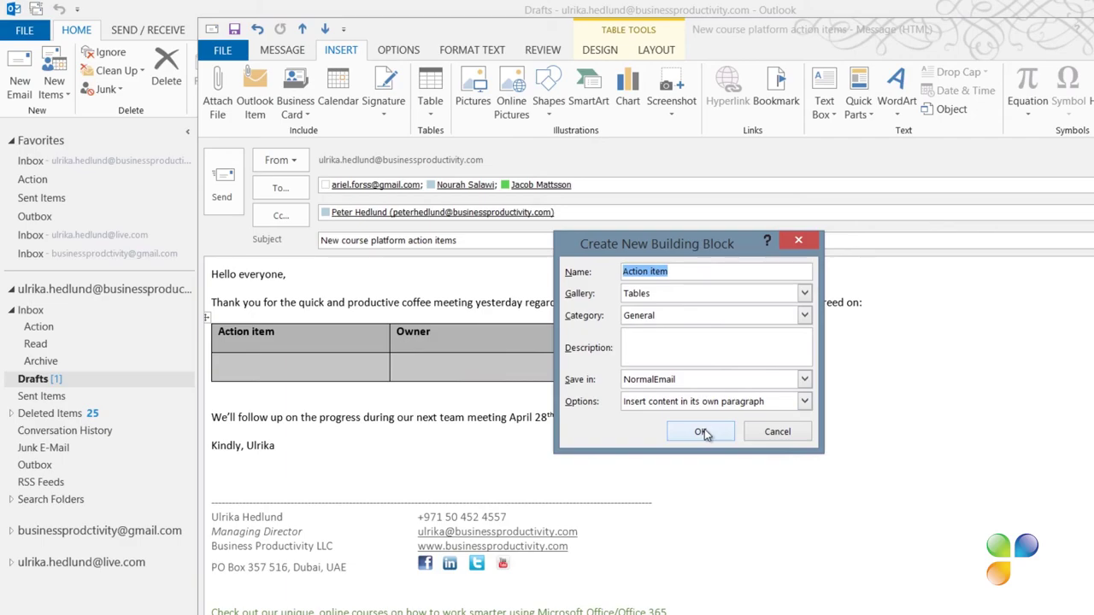
click(701, 432)
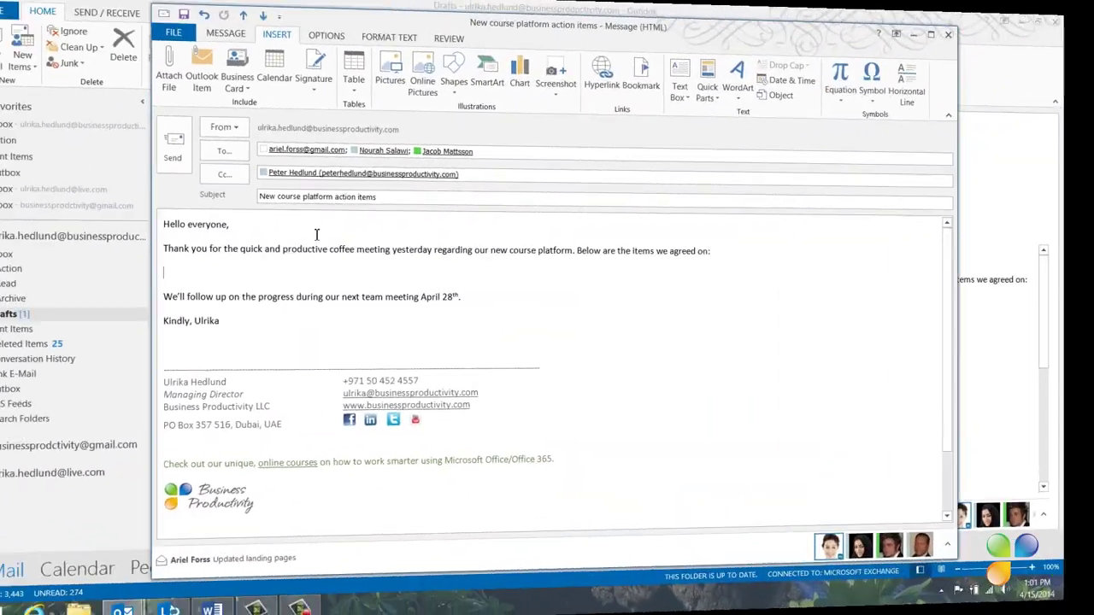
- Insert the saved 'Action item' quick table into the message
click(360, 96)
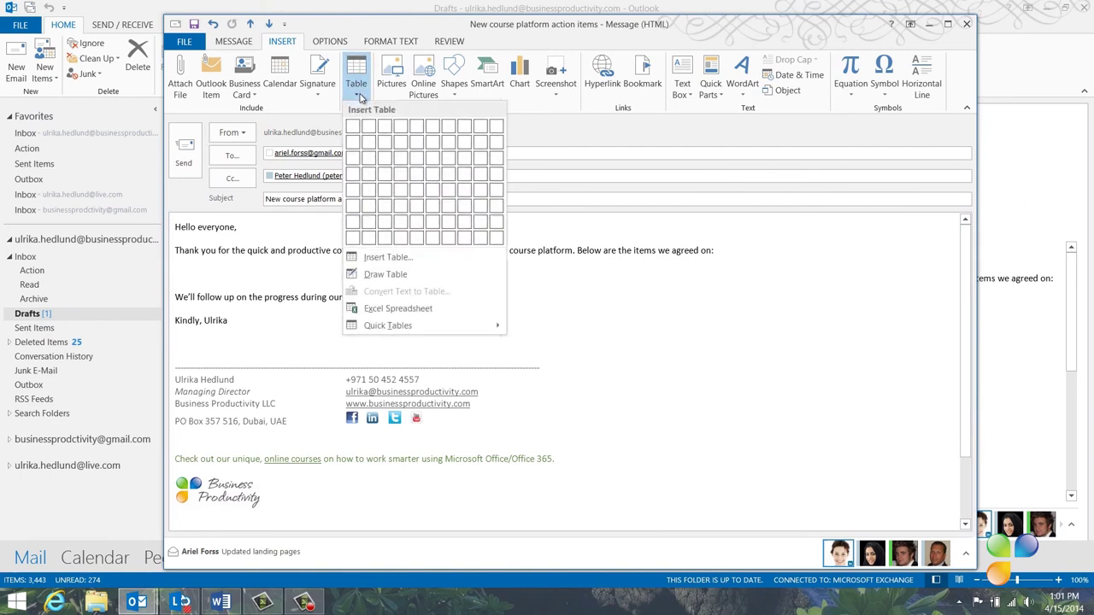
mouse_move(460, 334)
click(643, 365)
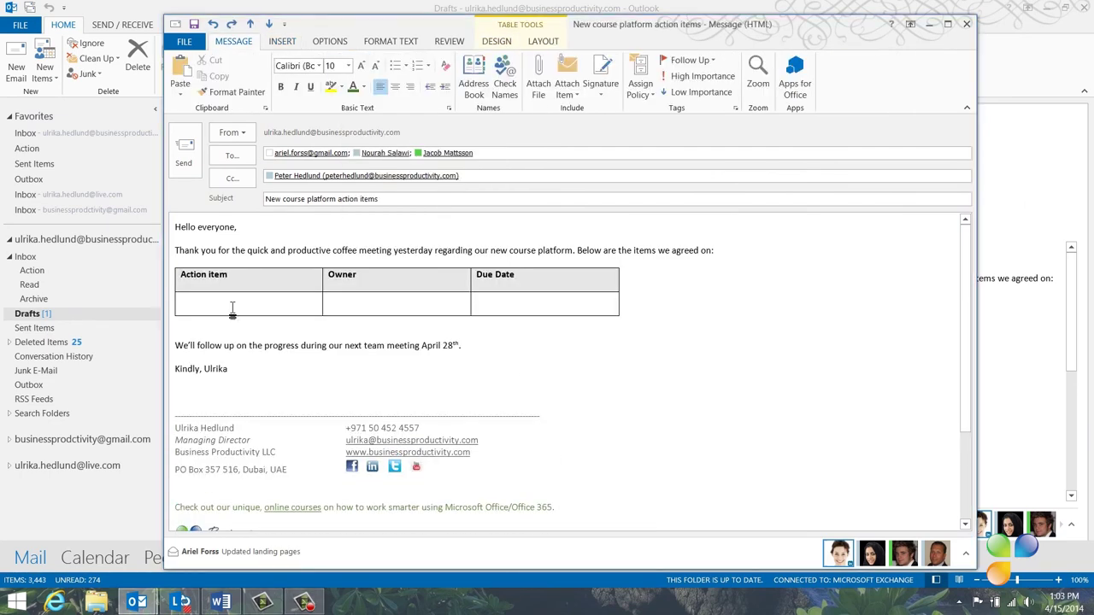
- Fill in the tasks, starting with 'Configure web site', and send the message
click(230, 307)
text(Configure web site)
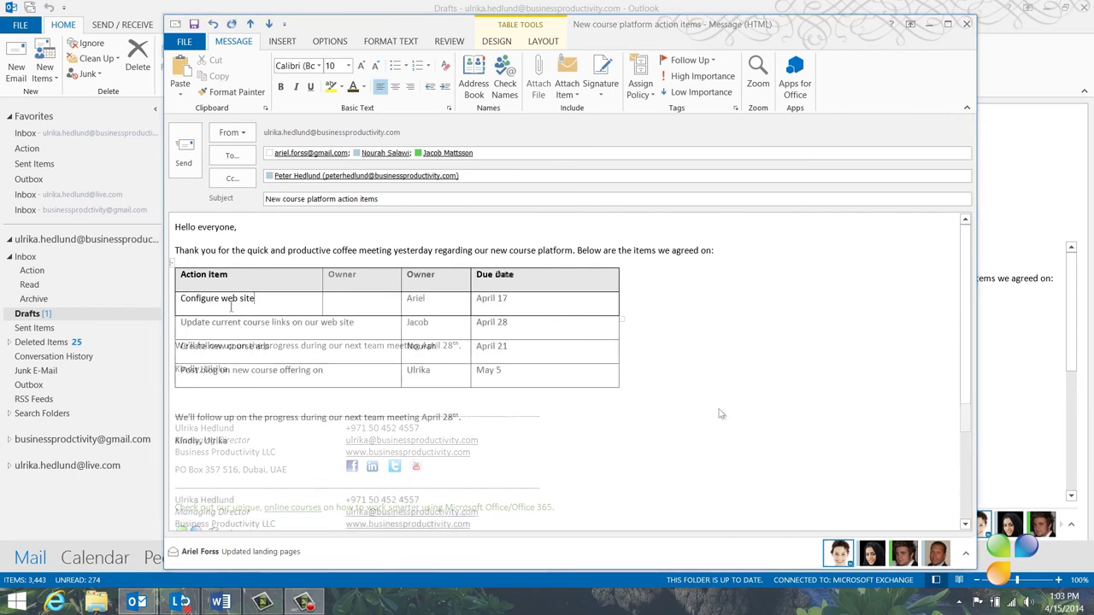
click(184, 152)
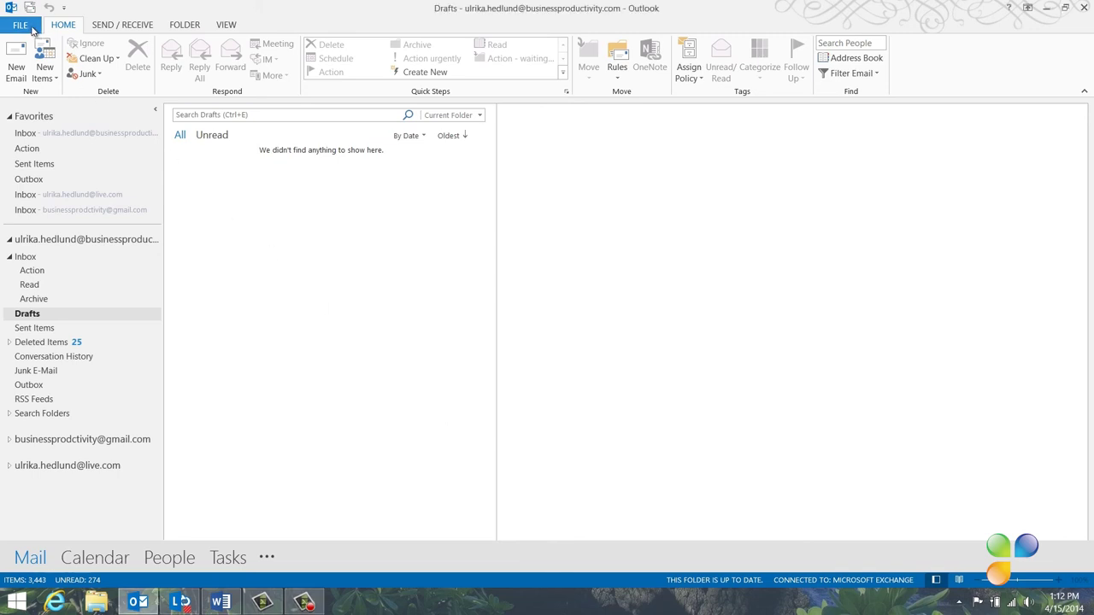
- Turn on automatic replies and limit them to a set time range
click(33, 29)
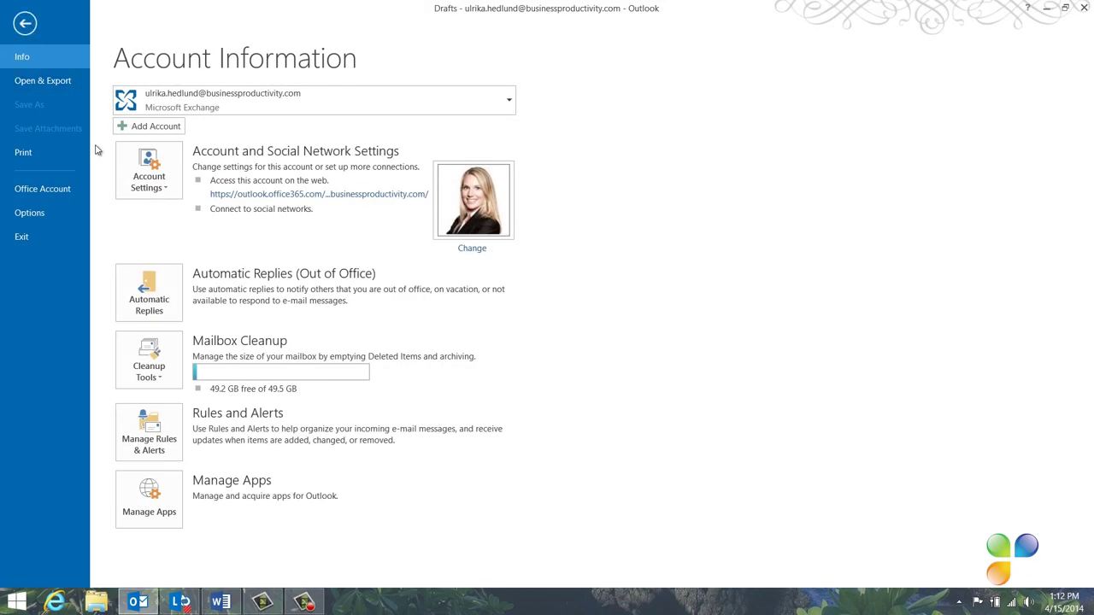
click(151, 311)
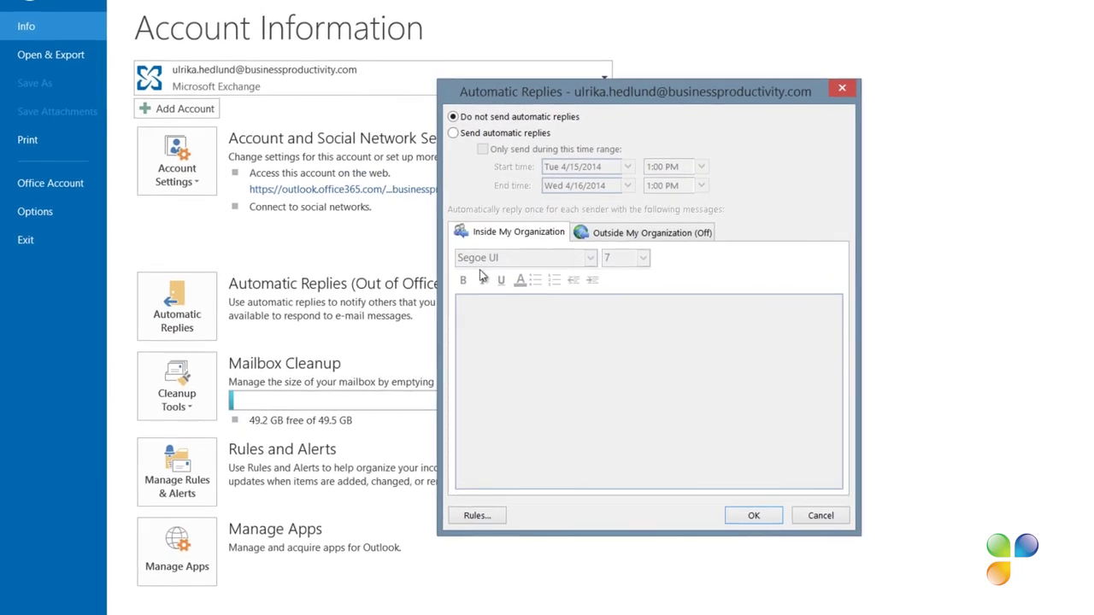
click(468, 132)
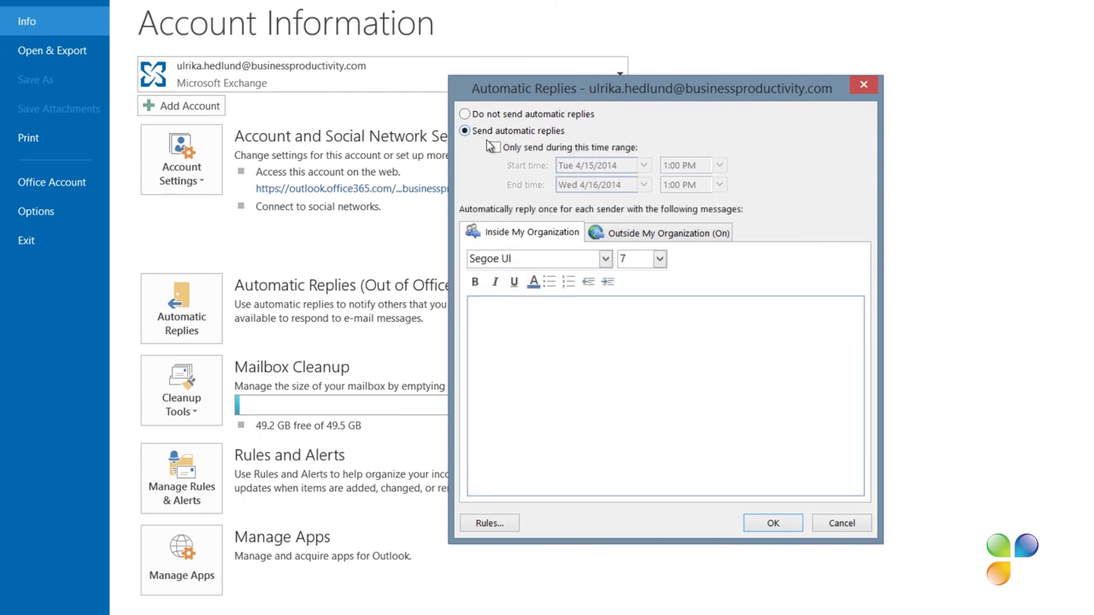
click(496, 148)
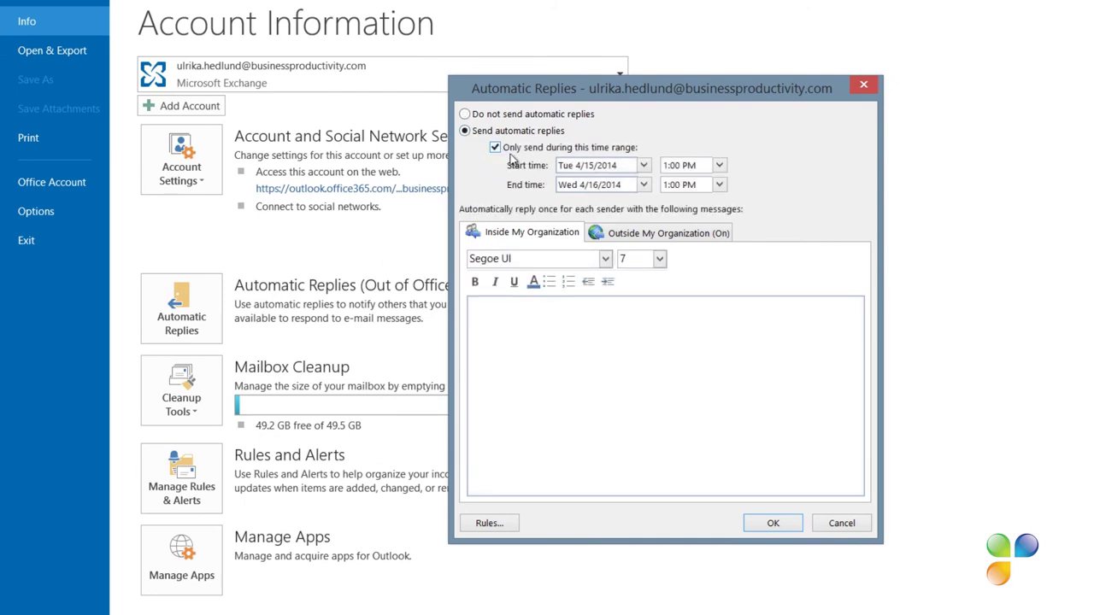
- Set the reply period to start 4/16/2014 8:00 AM and end 4/17/2014
click(644, 165)
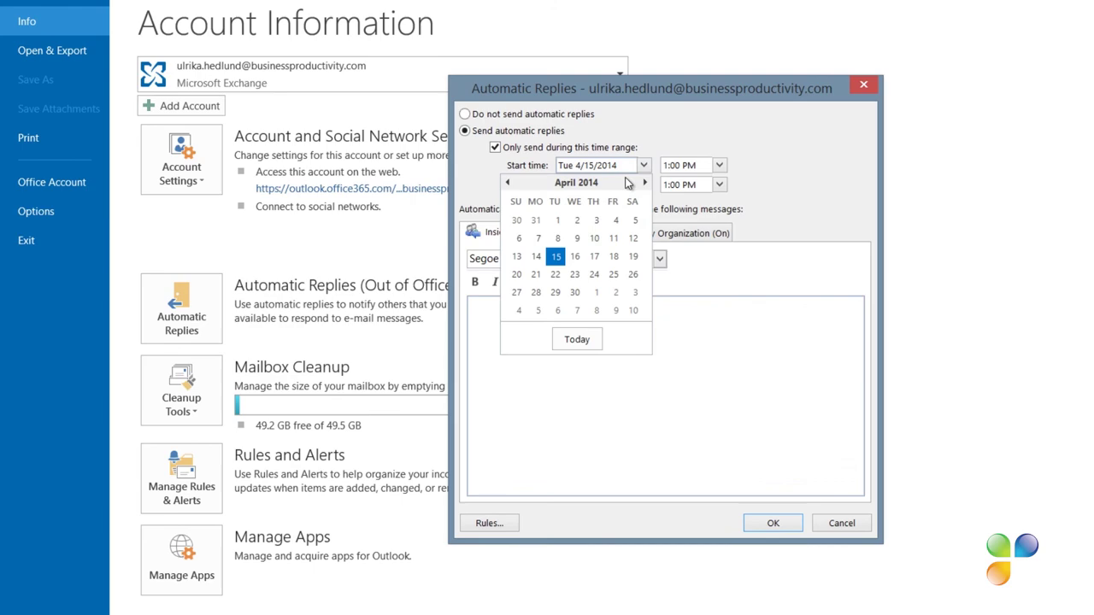
click(579, 255)
click(719, 166)
scroll(723, 217, up, 3)
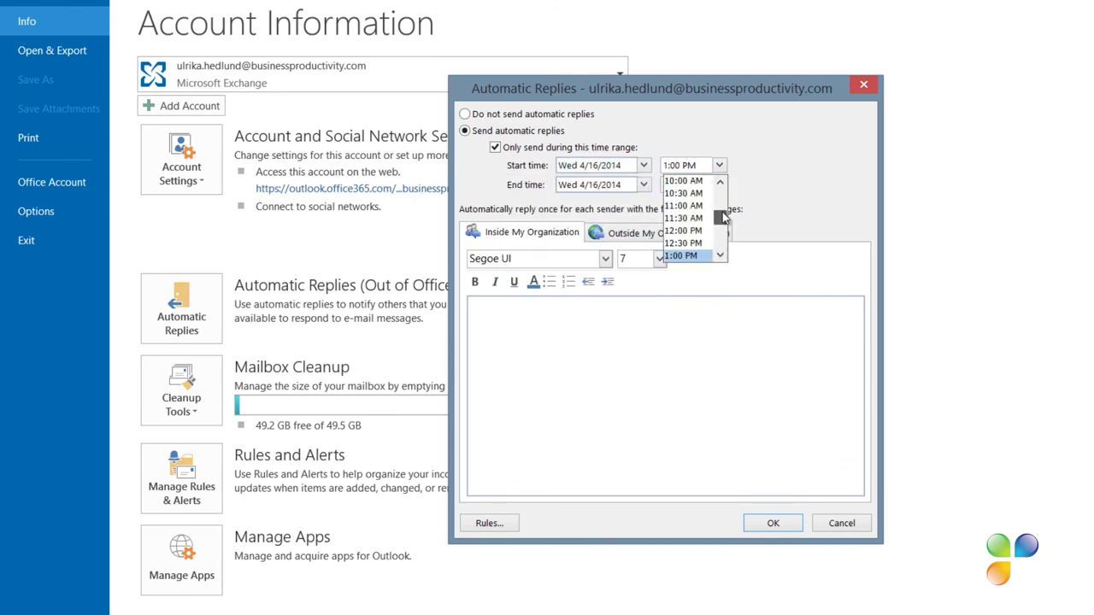
click(716, 185)
click(681, 180)
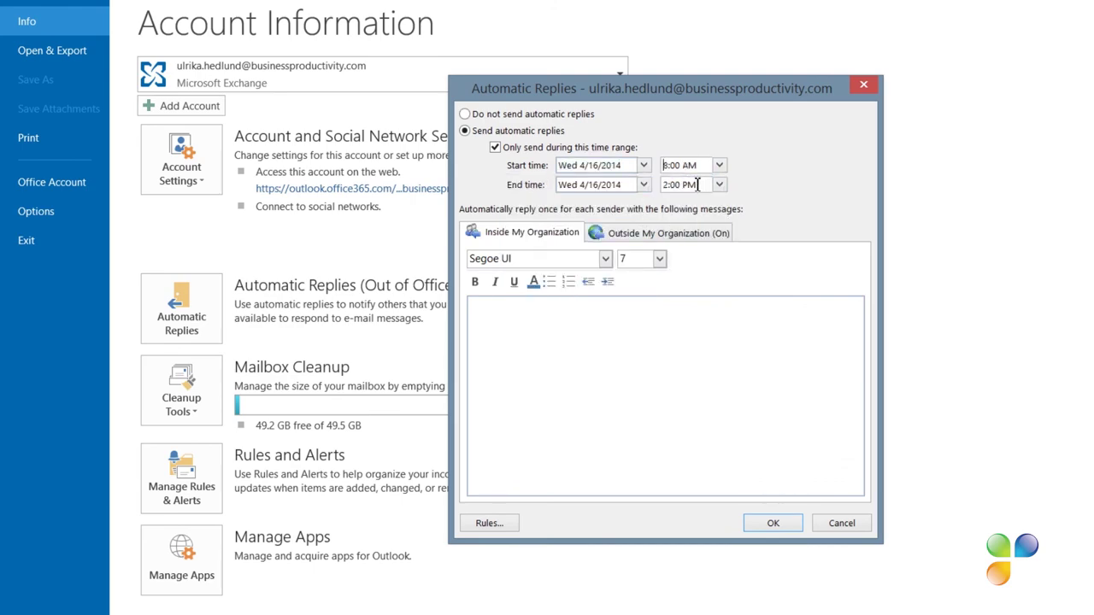
click(644, 185)
click(580, 275)
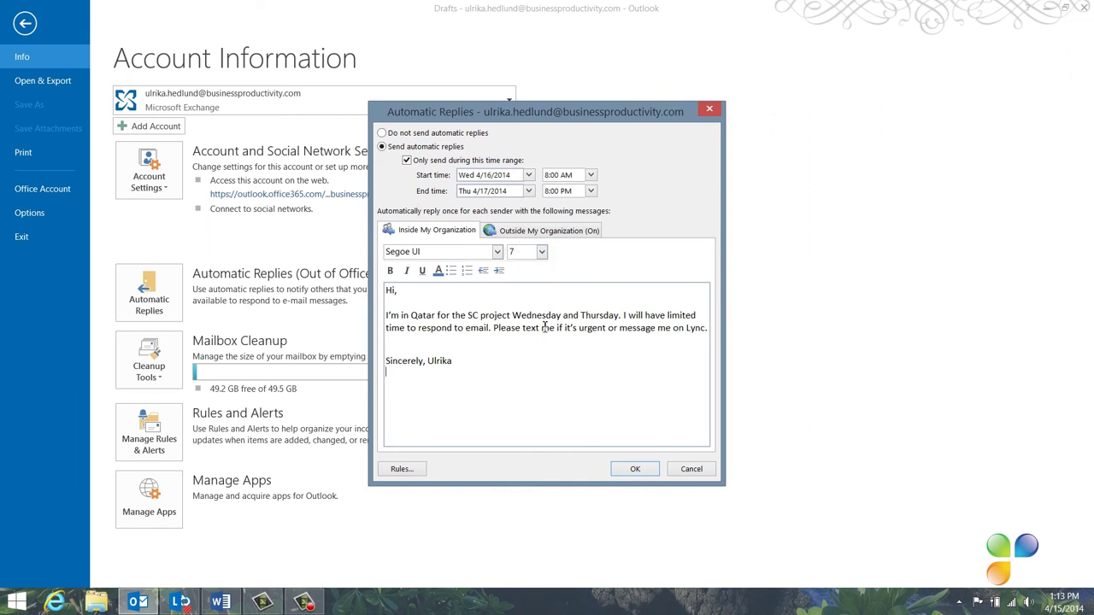
- Paste the April 16–17 travel reply with alternate contact and signature for outside senders, then confirm
click(539, 233)
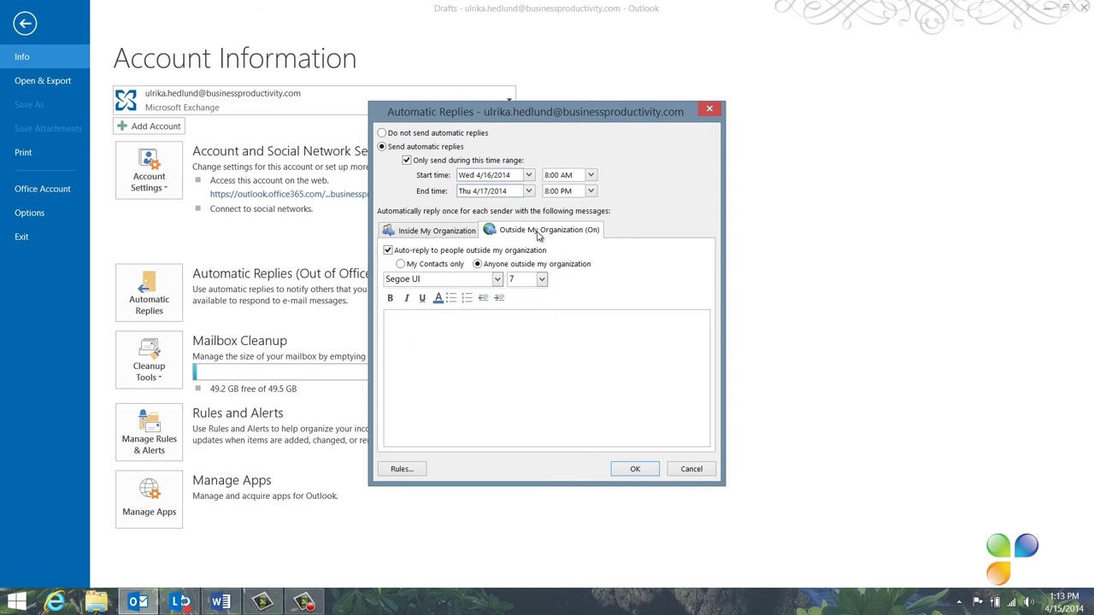
key(ctrl+v)
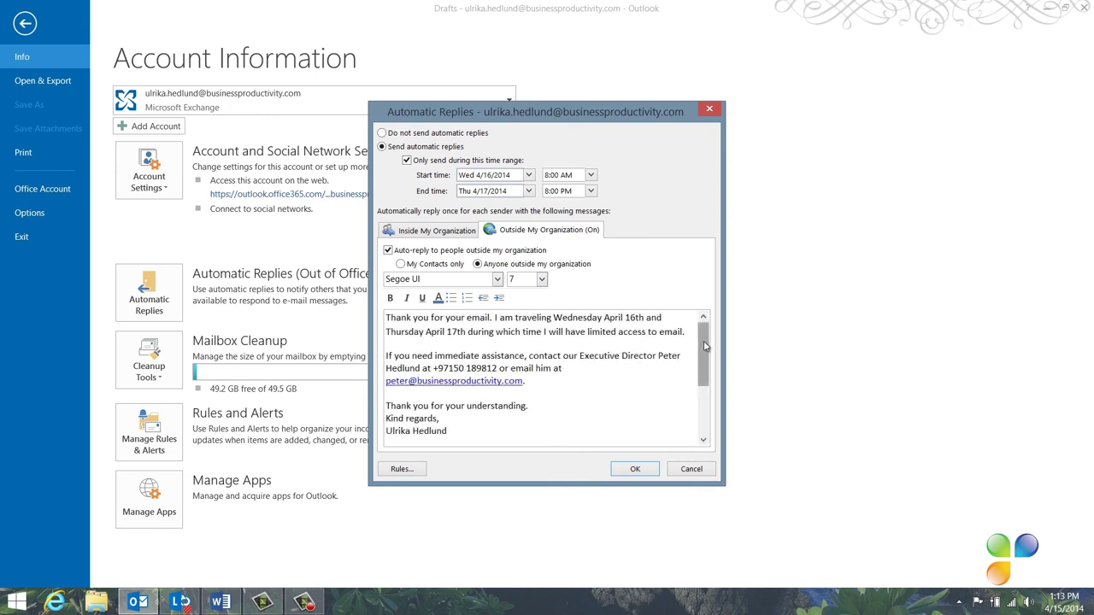
drag(706, 346, 710, 403)
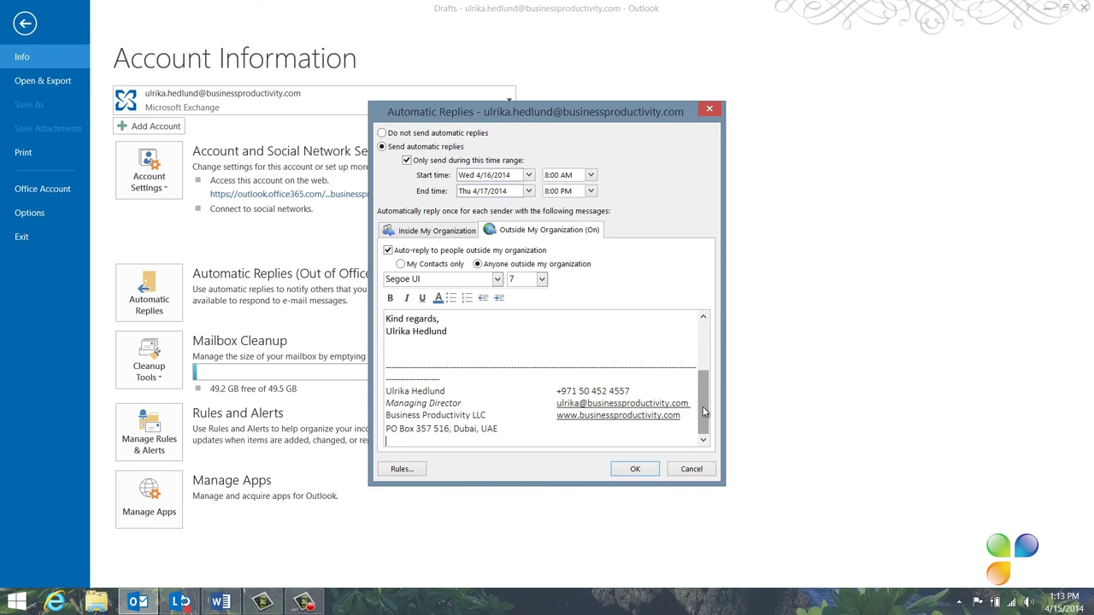
click(634, 470)
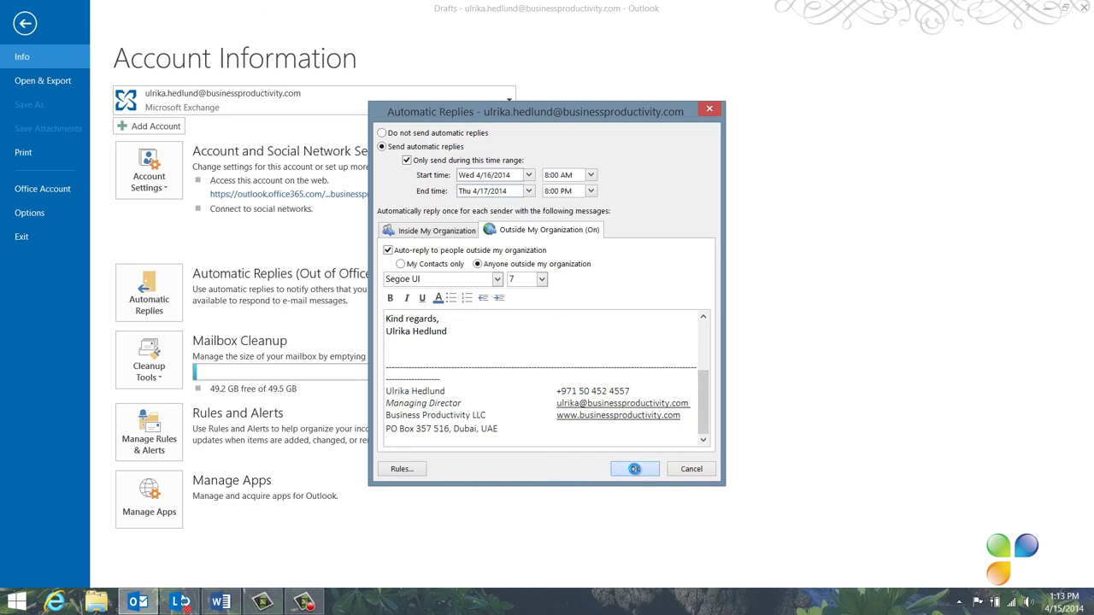